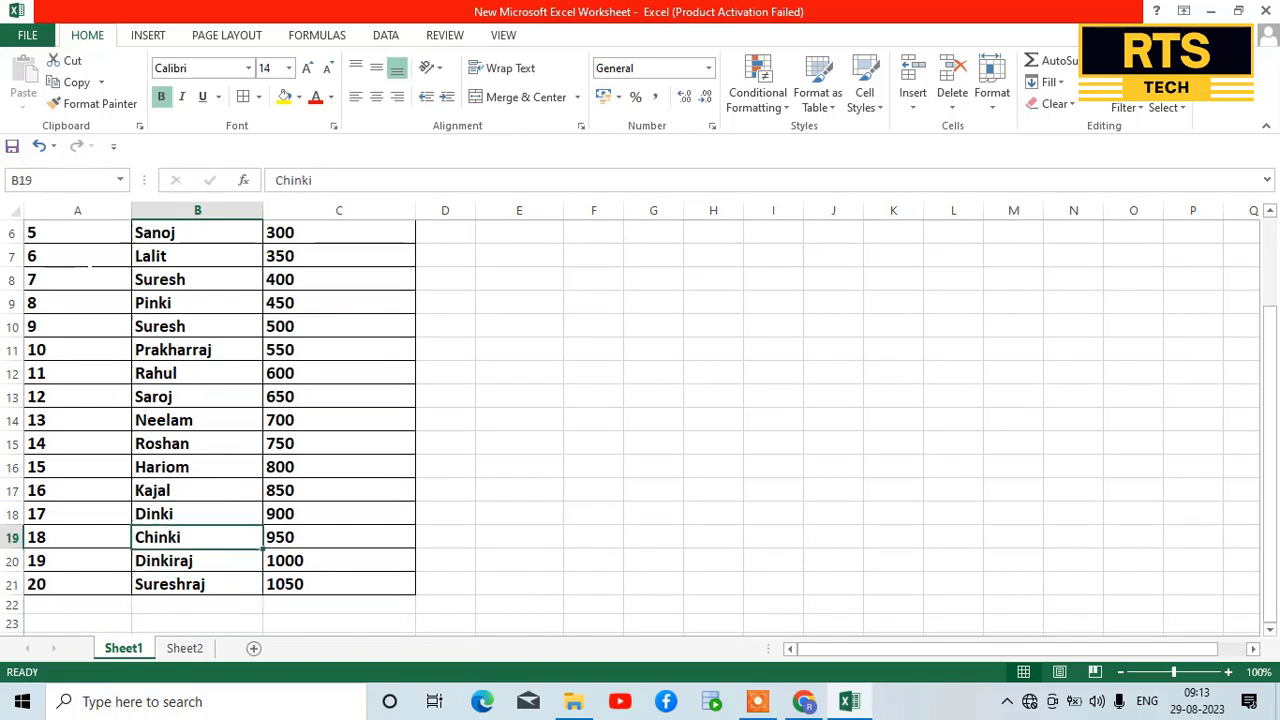
Step: Examine the Emp_Sal column of the employee table on Sheet1 from the header down to the last record
key(Right)
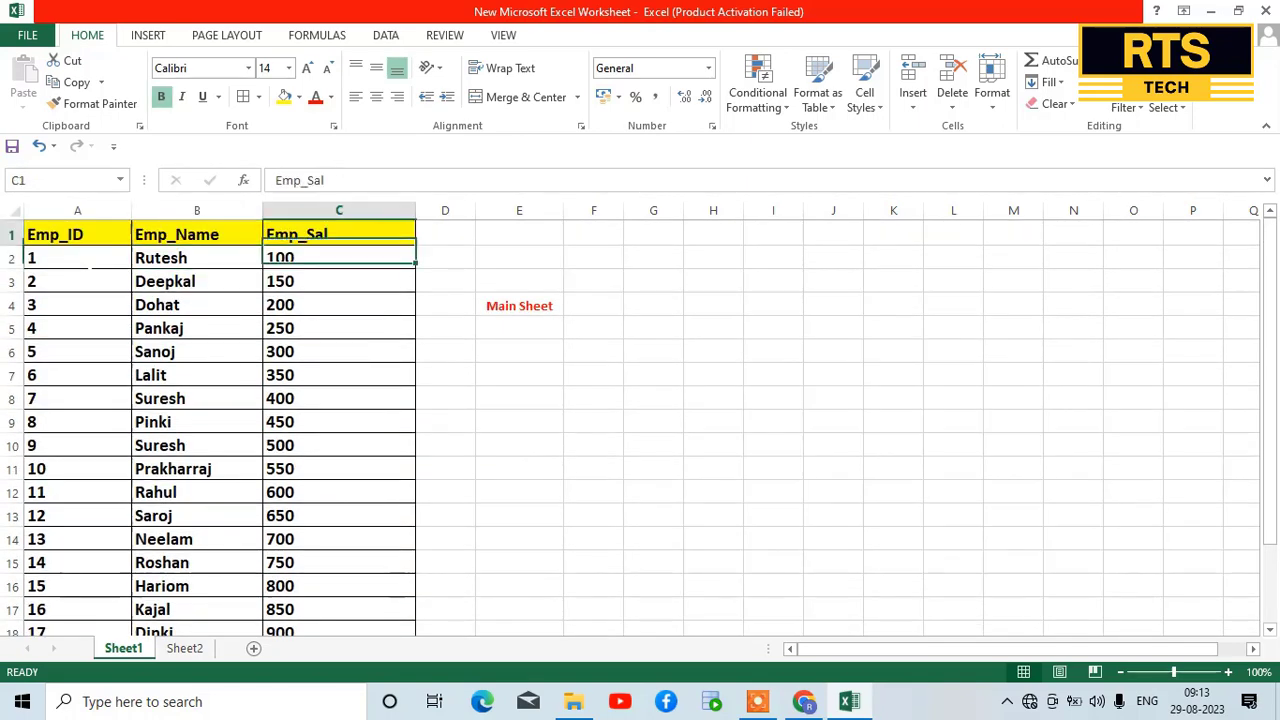
key(Down)
key(Down)
key(Down)
key(Down)
key(Down)
key(Down)
key(Down)
key(Down)
key(Down)
key(Down)
key(Down)
key(Down)
key(Down)
key(Down)
key(Down)
key(Down)
key(Down)
key(Down)
key(Down)
key(Down)
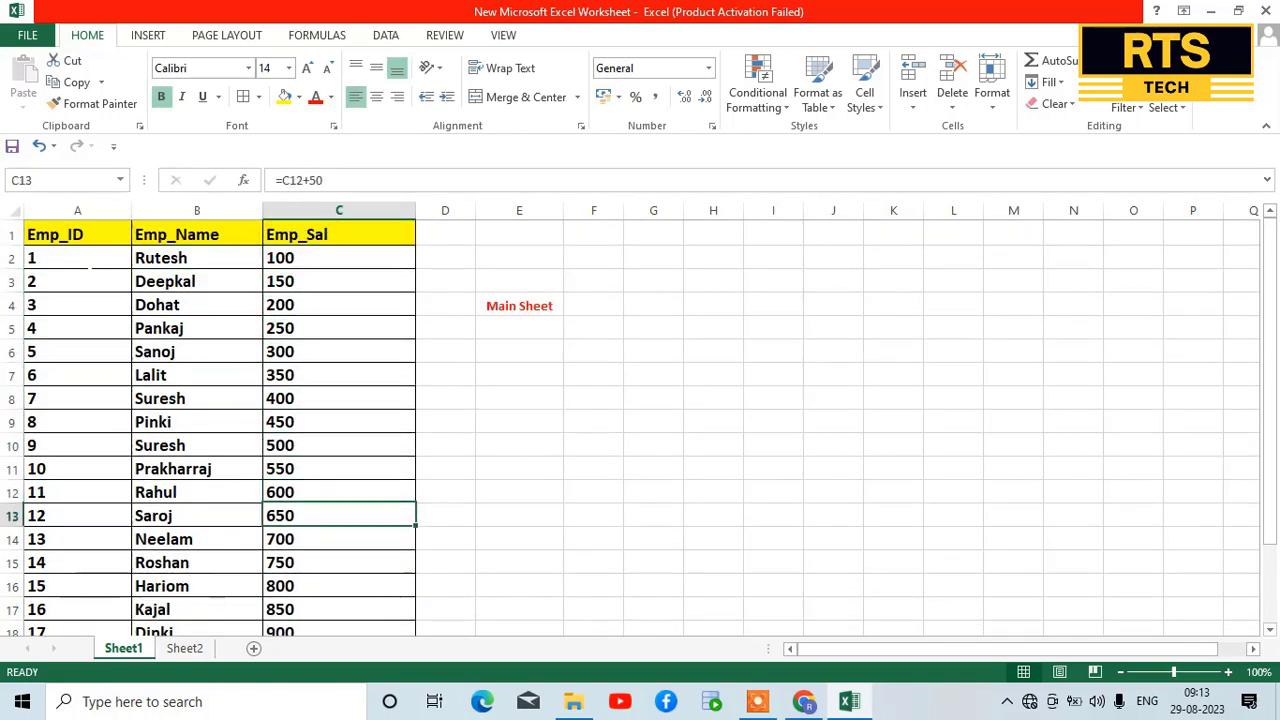
key(Down)
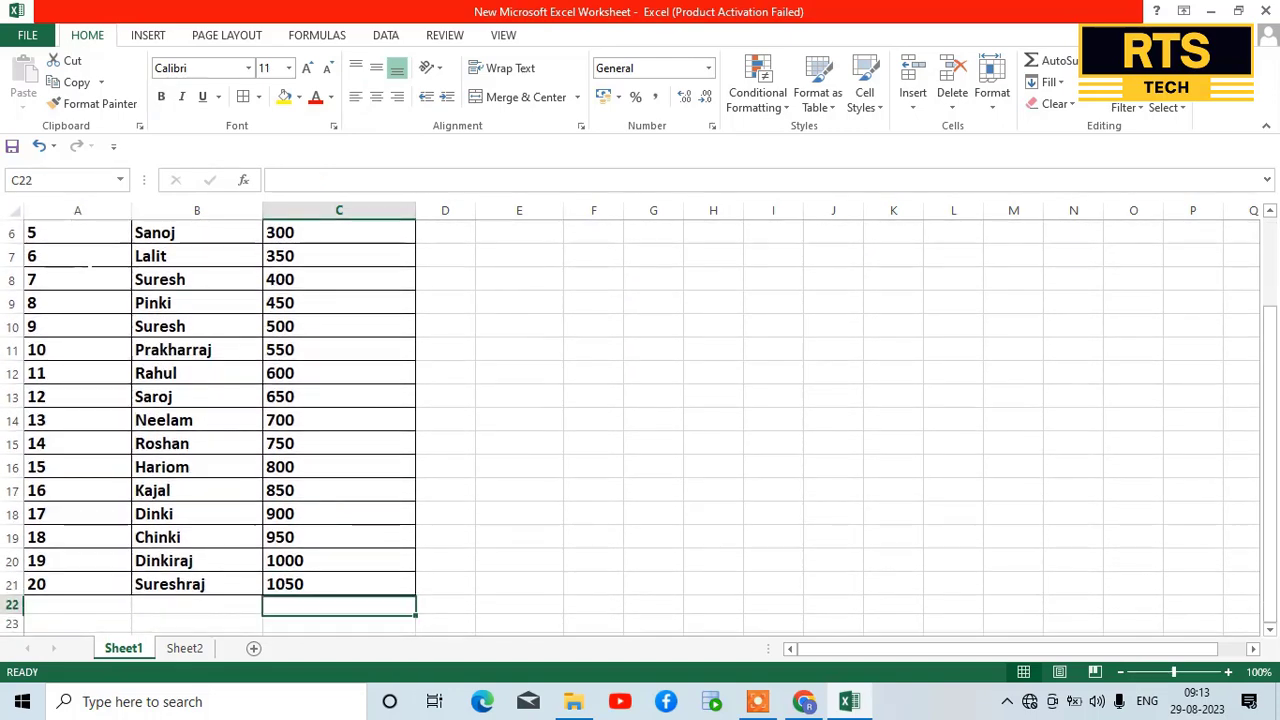
key(Up)
key(Up)
key(Up)
key(Up)
key(Up)
key(Up)
key(Up)
key(Up)
key(Up)
key(Up)
key(Up)
key(Up)
key(Up)
key(Up)
key(Up)
key(Up)
key(Up)
key(Up)
key(Up)
key(Up)
key(Up)
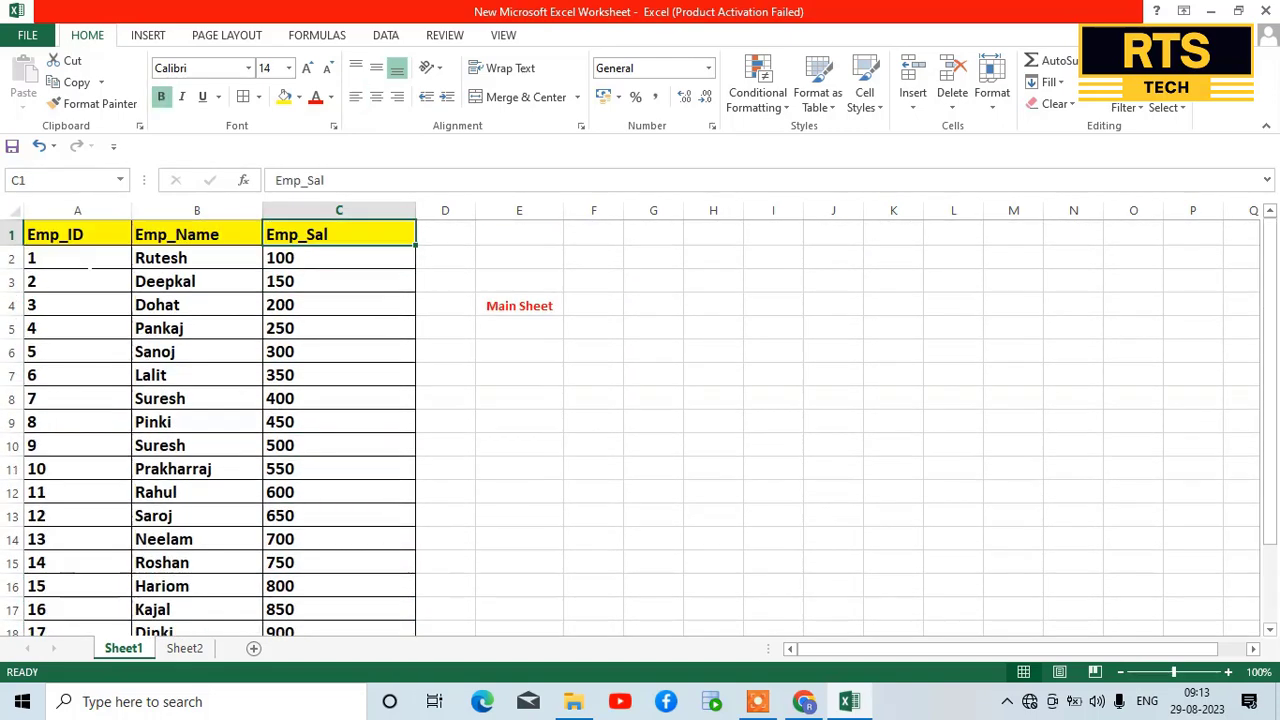
Step: Examine the Main Sheet label beside the Sheet1 table and the Emp_ID and Emp_Name headers
key(Down)
key(Down)
key(Down)
key(Down)
key(Right)
key(Right)
key(Up)
key(Left)
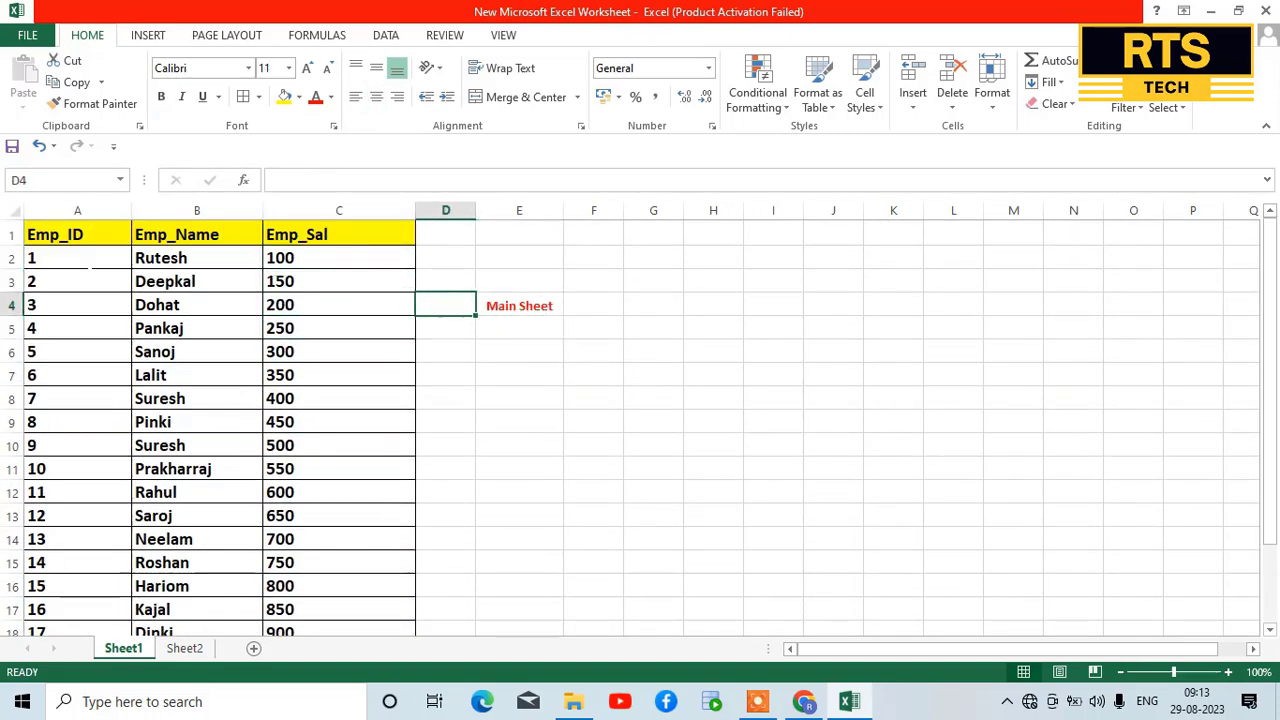
key(Right)
key(Left)
key(Left)
key(Left)
key(Left)
key(Up)
key(Up)
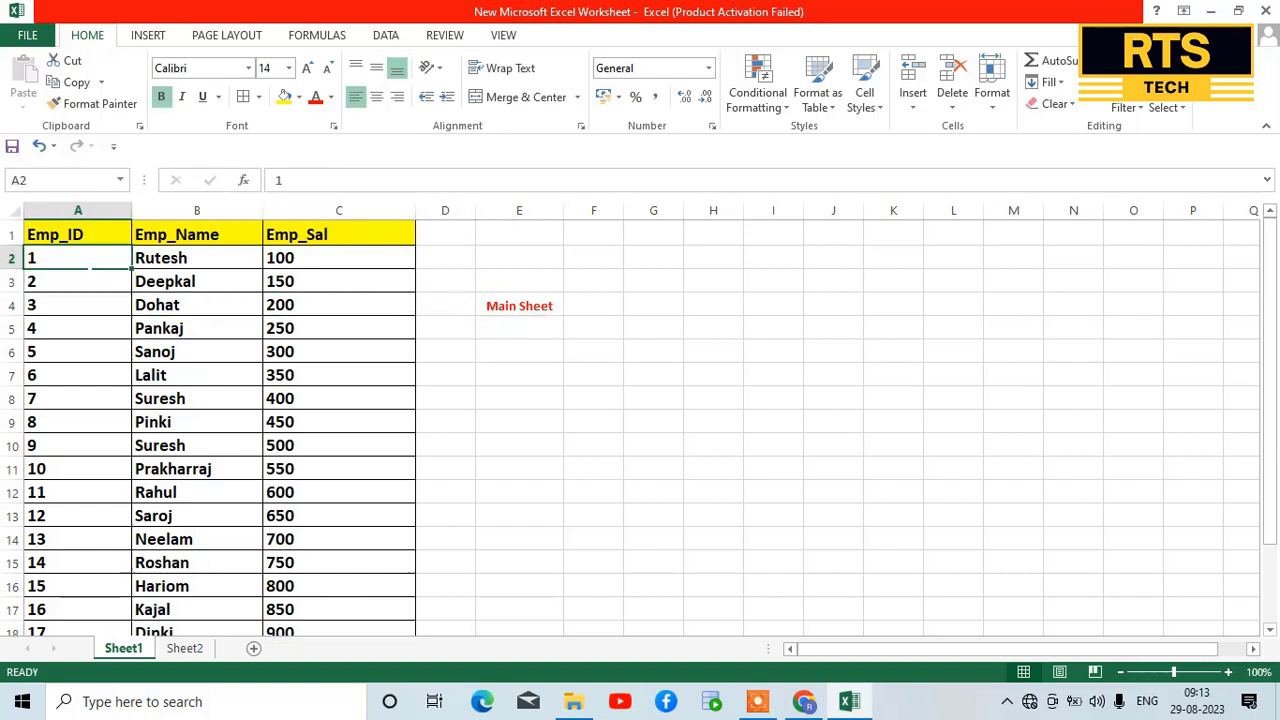
key(Up)
key(Right)
key(Left)
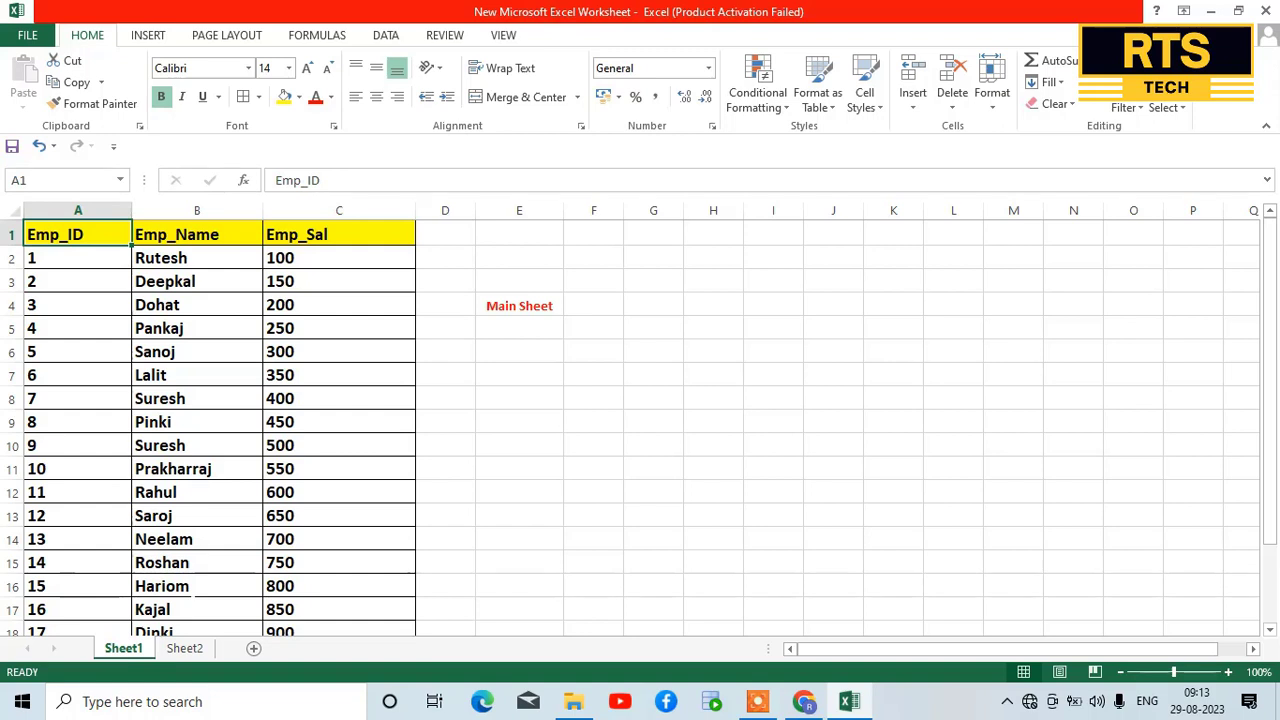
Step: Open Sheet2 and examine its Emp_ID column down to the last ID
click(185, 650)
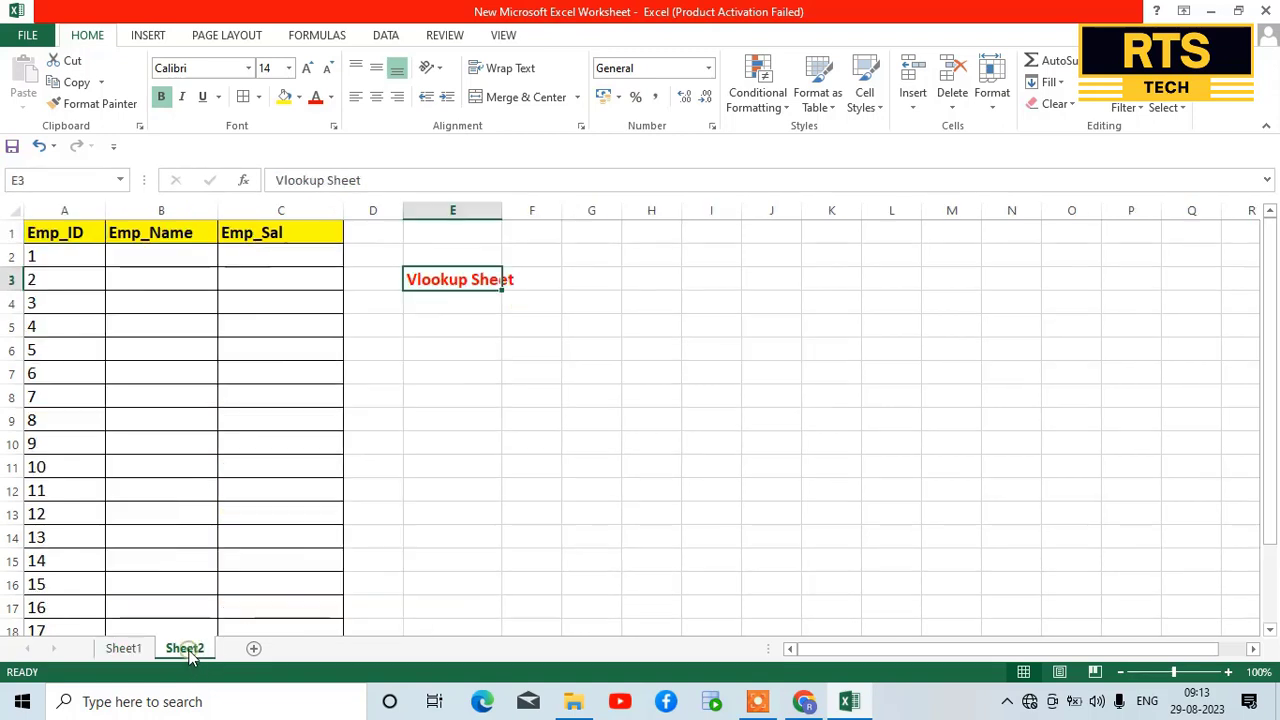
click(192, 418)
click(64, 420)
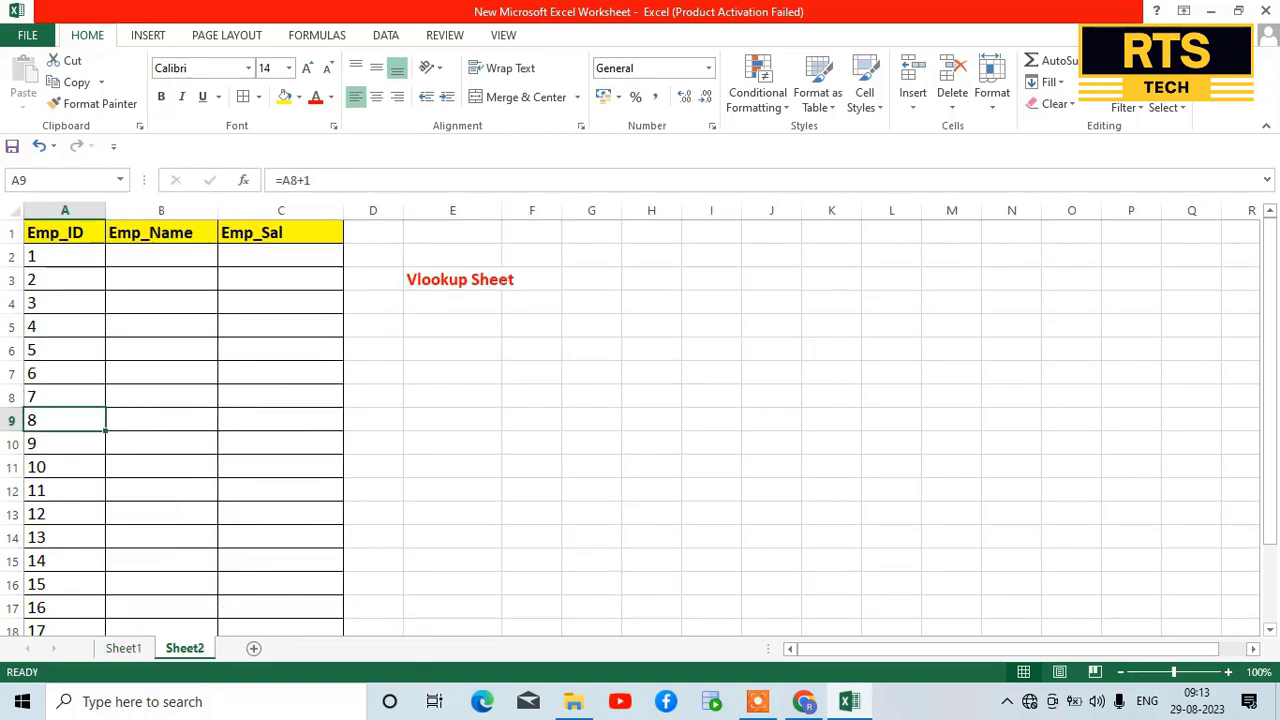
click(161, 232)
click(64, 232)
click(64, 279)
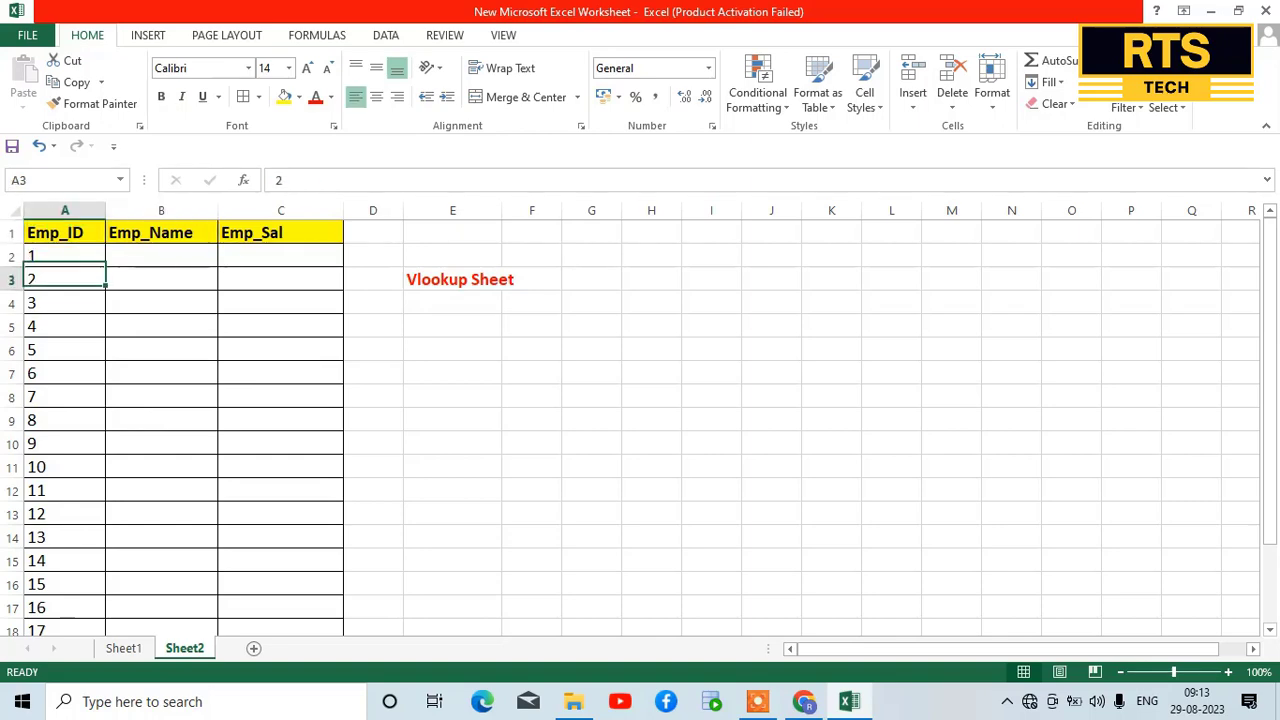
click(64, 302)
key(Down)
key(Down)
key(Down)
key(Down)
key(Down)
key(Down)
key(Down)
key(Down)
key(Down)
key(Down)
key(Down)
key(Down)
key(Down)
key(Down)
key(Down)
key(Down)
key(Down)
key(Down)
key(Down)
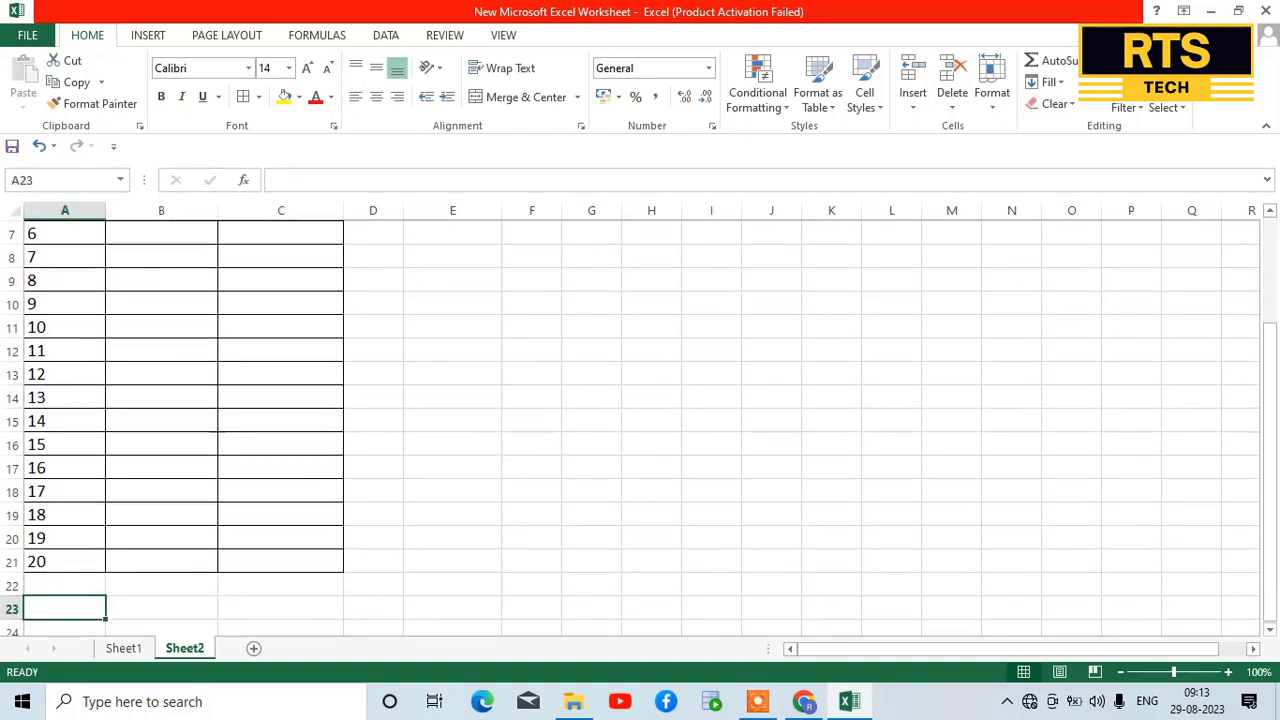
key(Up)
key(Up)
key(Up)
key(ctrl+Home)
Step: Examine the Sheet2 headers, the Vlookup Sheet label and the empty Emp_Name cell beside the first employee ID
click(161, 232)
click(64, 232)
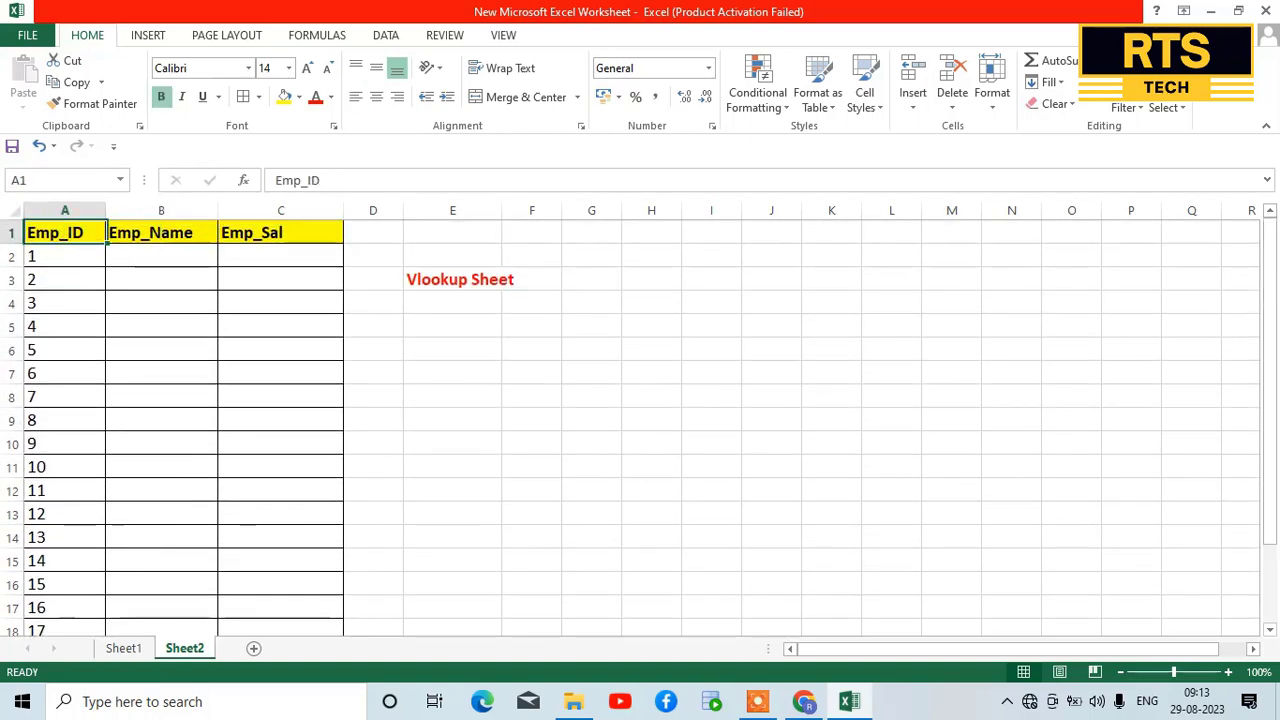
click(280, 232)
click(280, 256)
click(373, 279)
click(452, 279)
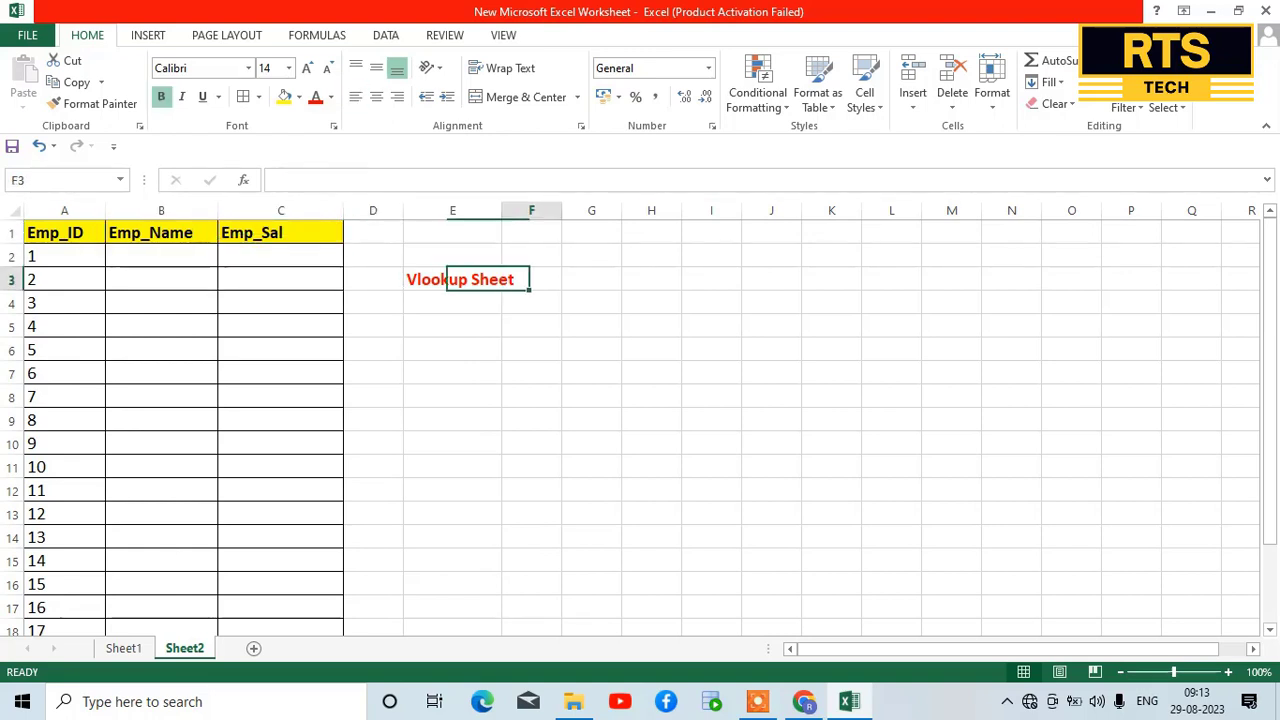
key(Left)
key(Left)
key(Left)
key(Left)
key(Up)
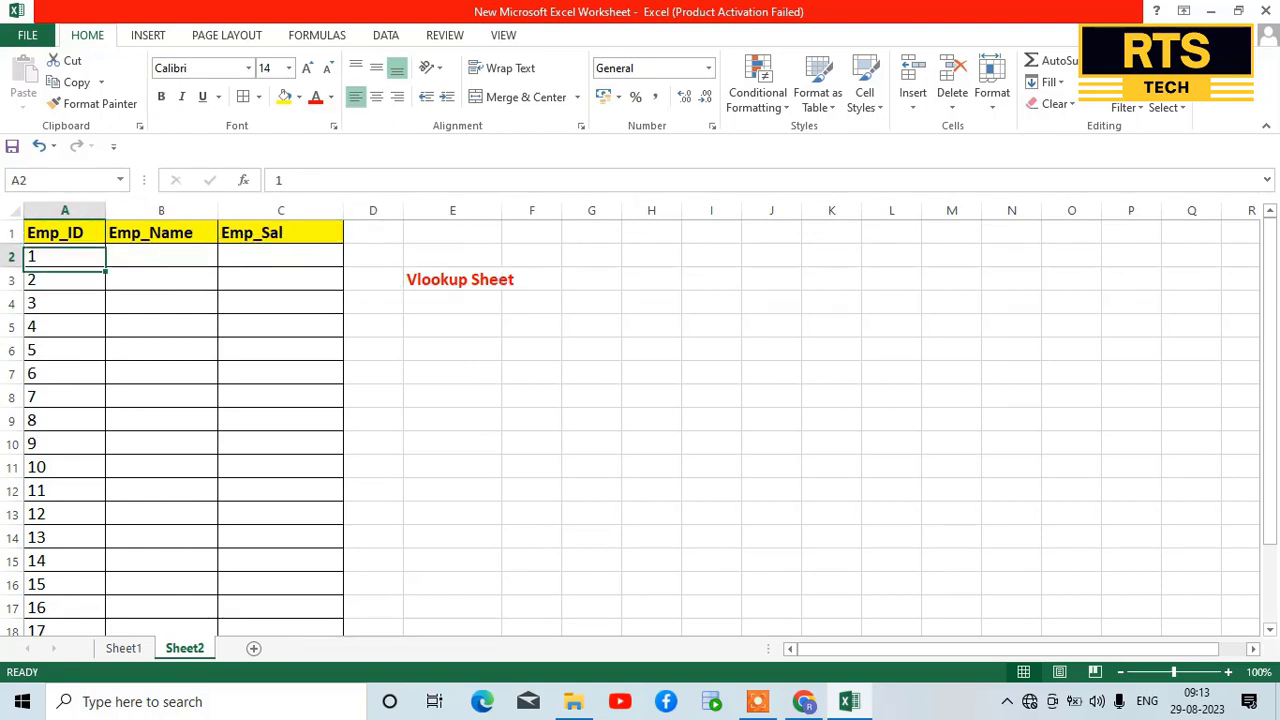
key(Right)
click(64, 256)
click(161, 256)
click(64, 256)
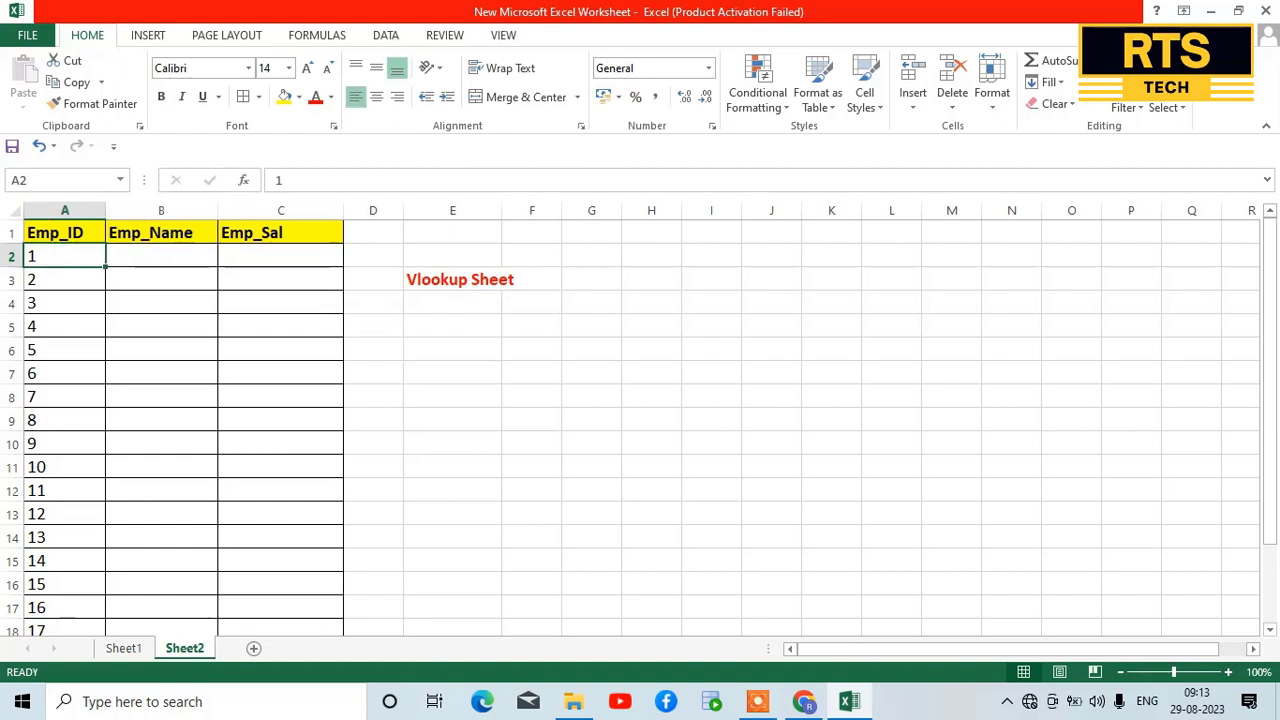
click(161, 232)
click(161, 256)
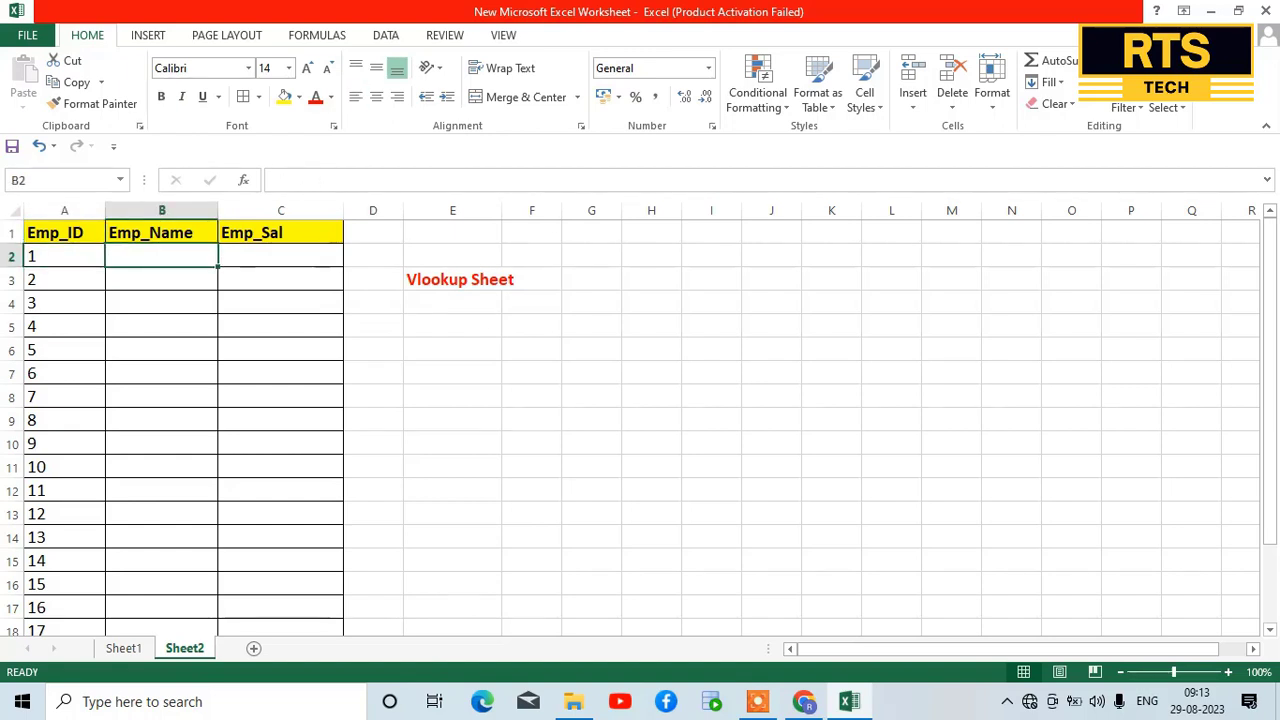
Step: Start a VLOOKUP formula in cell B2 of Sheet2 with A2 as the lookup value
click(64, 256)
click(161, 256)
text(=)
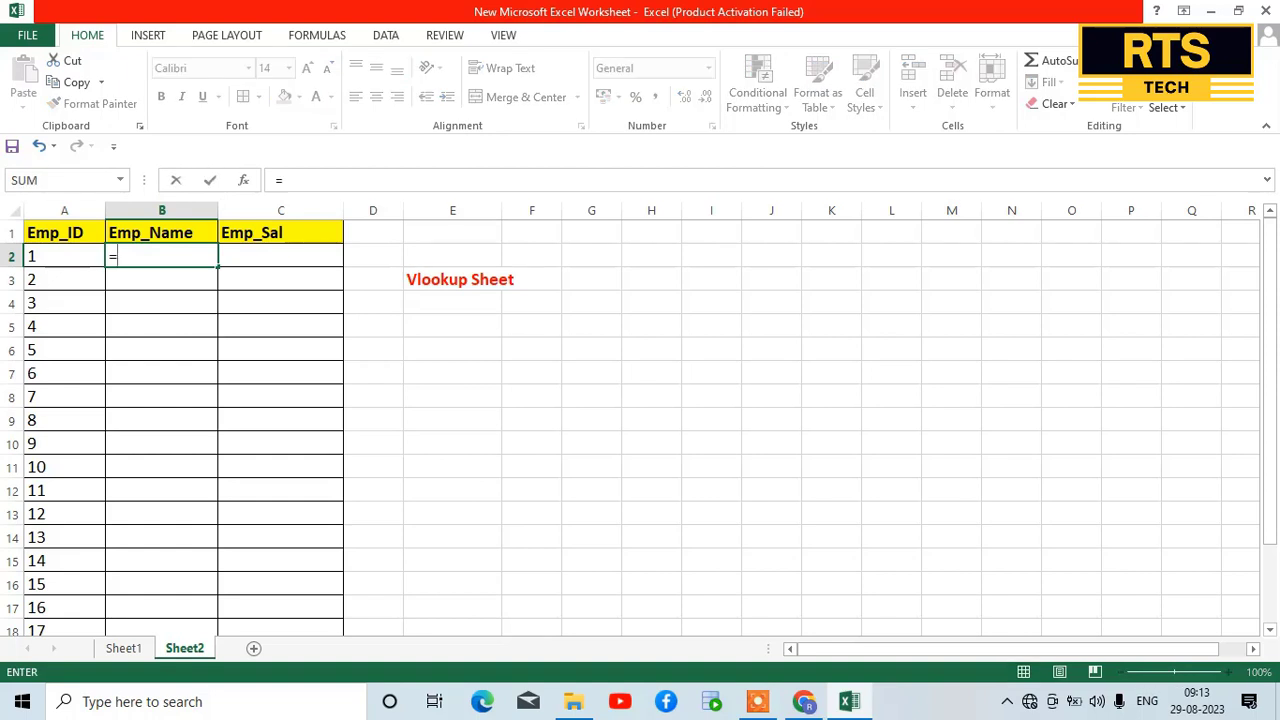
text(v)
key(Down)
key(Down)
key(Down)
key(Down)
key(Down)
key(Down)
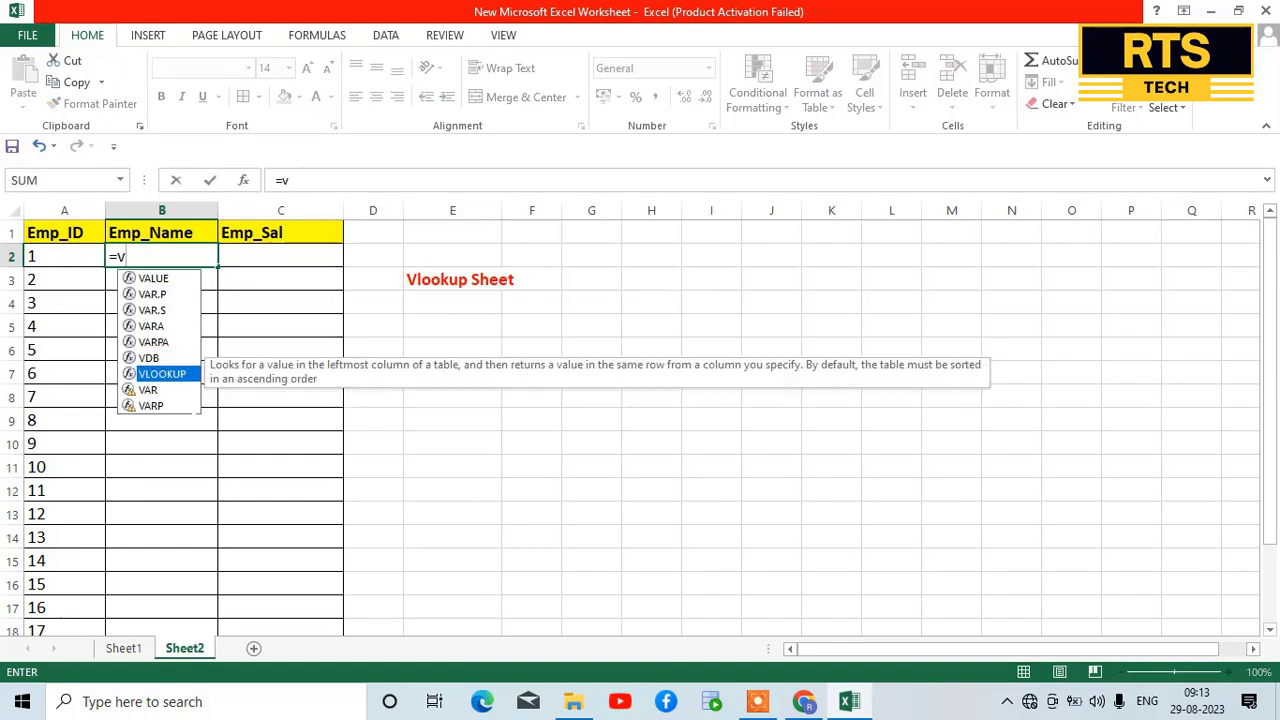
key(Tab)
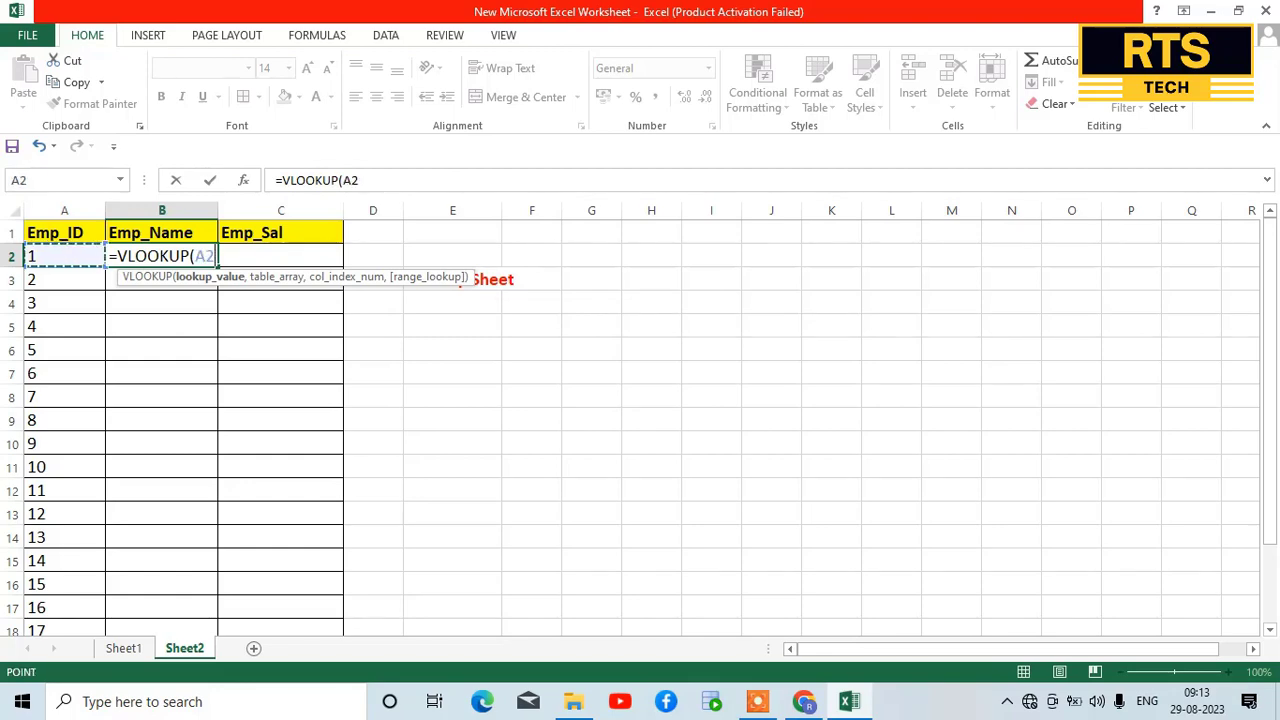
text(,)
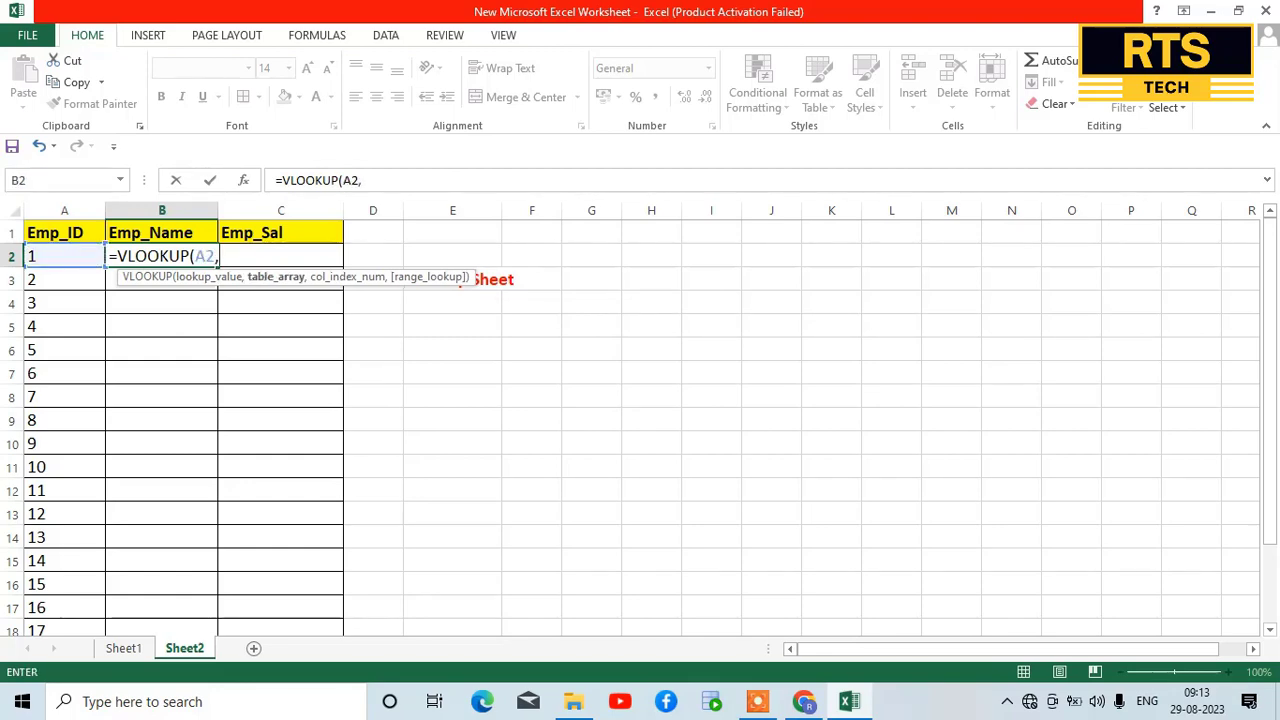
Step: Set the formula's table array to the Emp_ID and Emp_Name records on Sheet1, range A2:B21
key(ctrl+Page_Up)
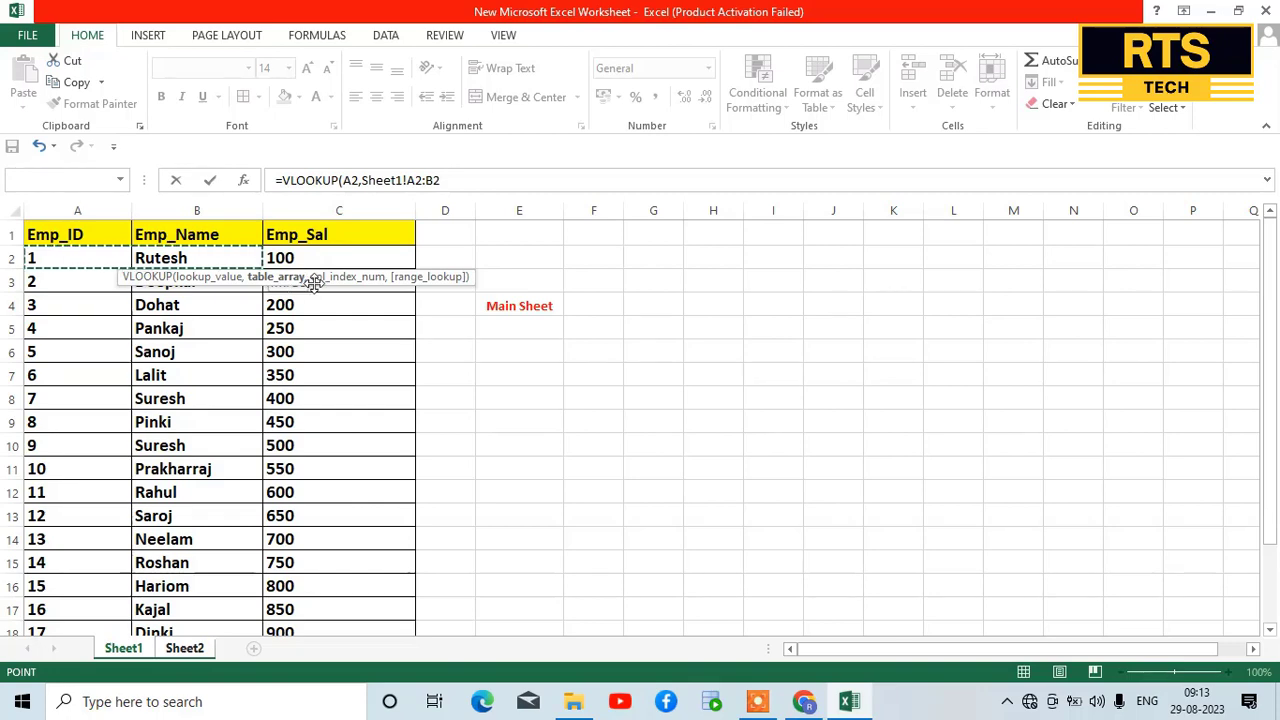
drag(313, 283, 513, 357)
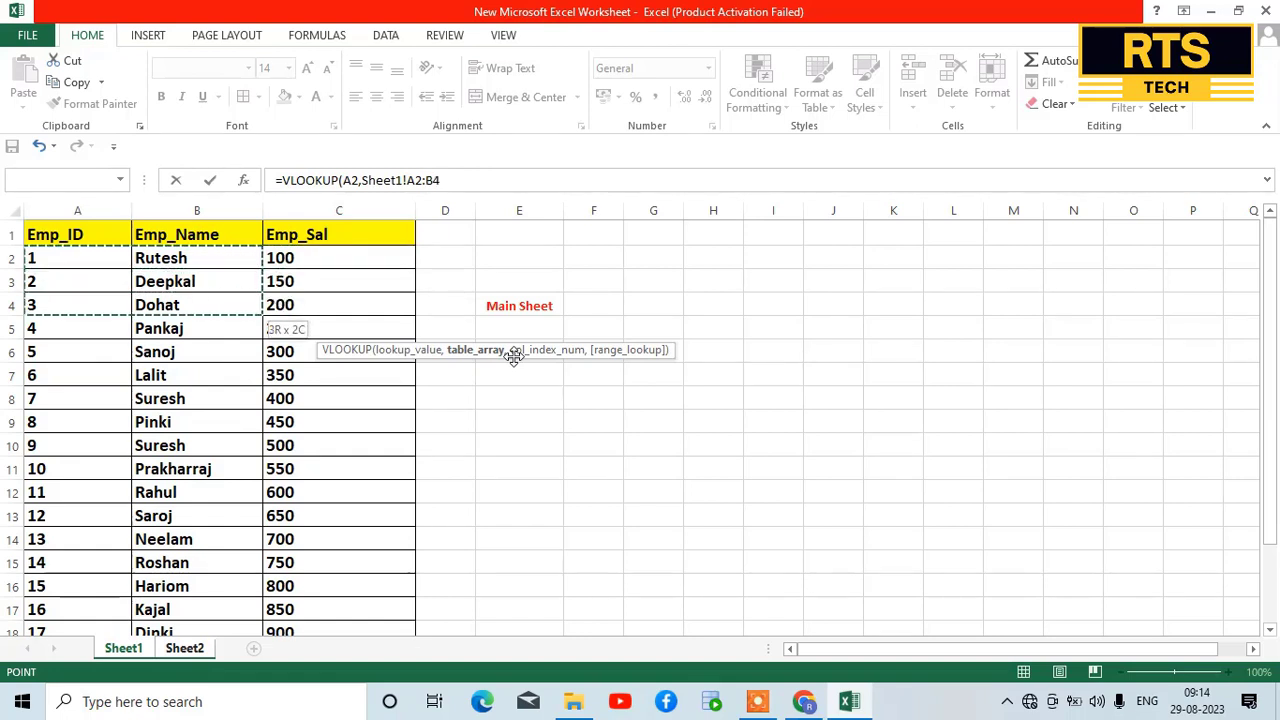
key(shift+Up)
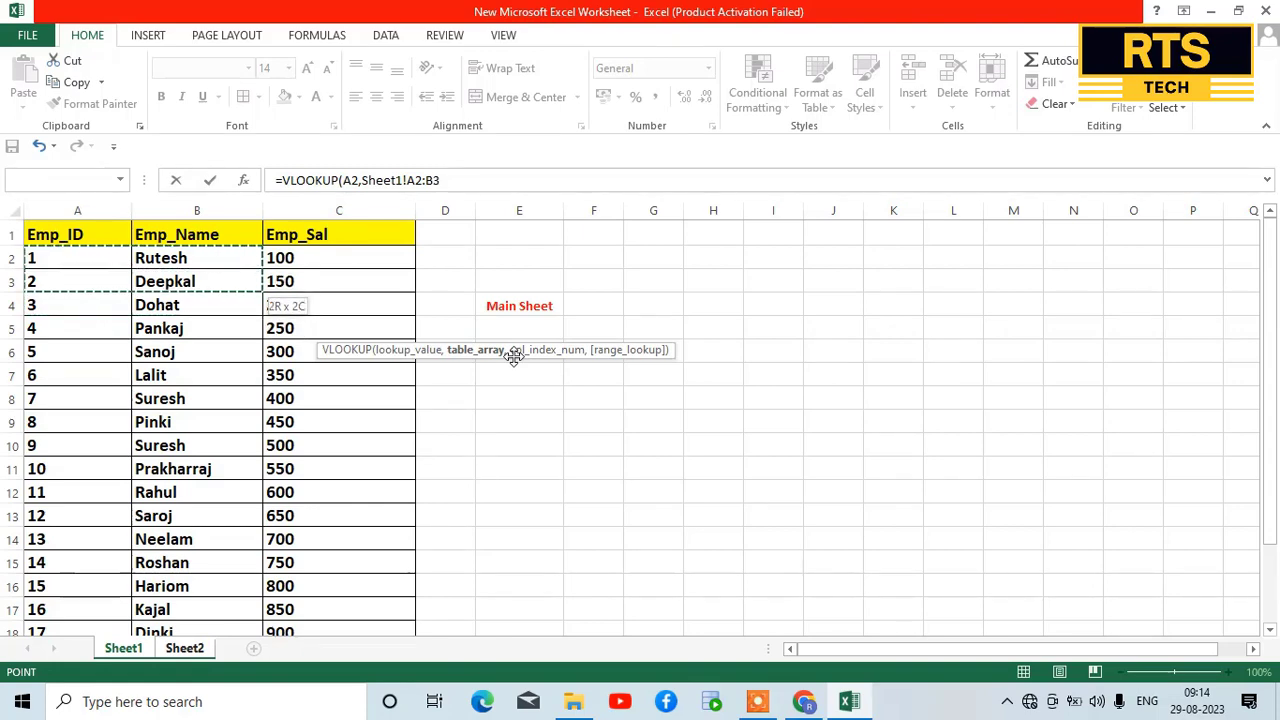
key(shift+Down)
key(shift+Down)
key(shift+Down)
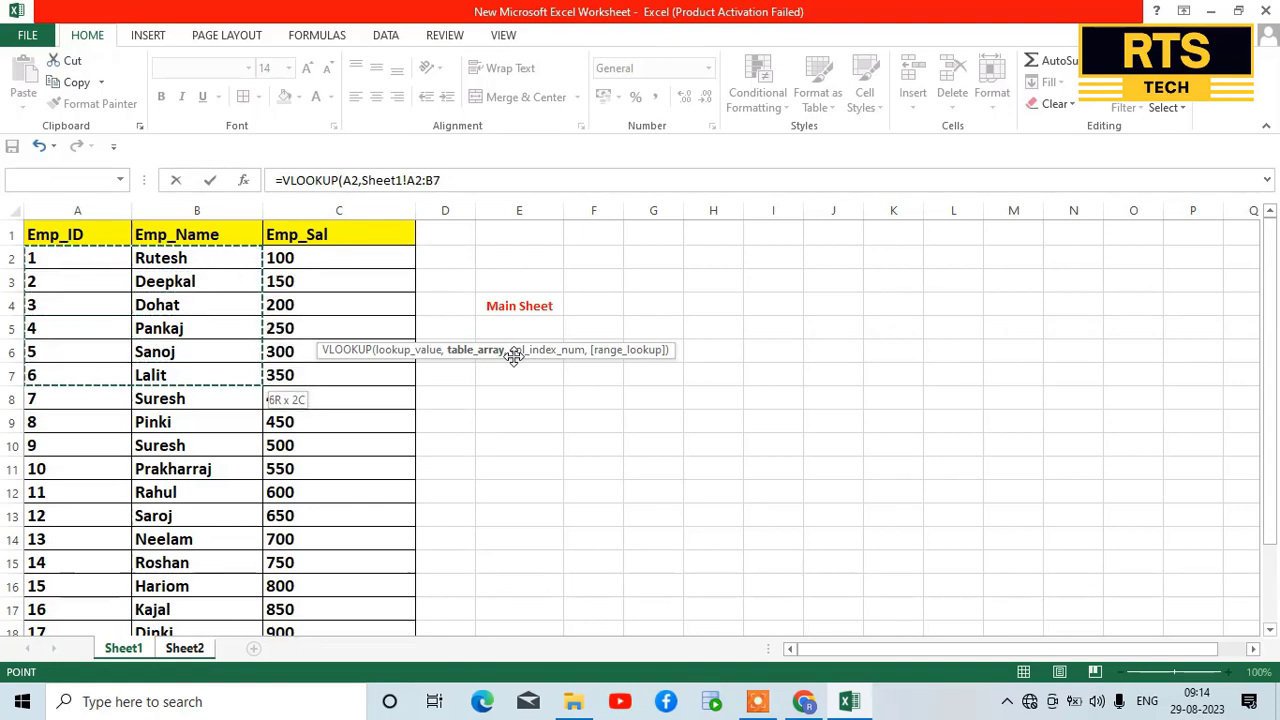
key(shift+Down)
key(shift+Down)
key(shift+Down)
key(shift+Down)
key(shift+Down)
key(shift+Down)
key(shift+Down)
key(shift+Down)
key(shift+Down)
key(shift+Down)
key(shift+Down)
key(shift+Down)
key(shift+Down)
key(shift+Down)
key(shift+Down)
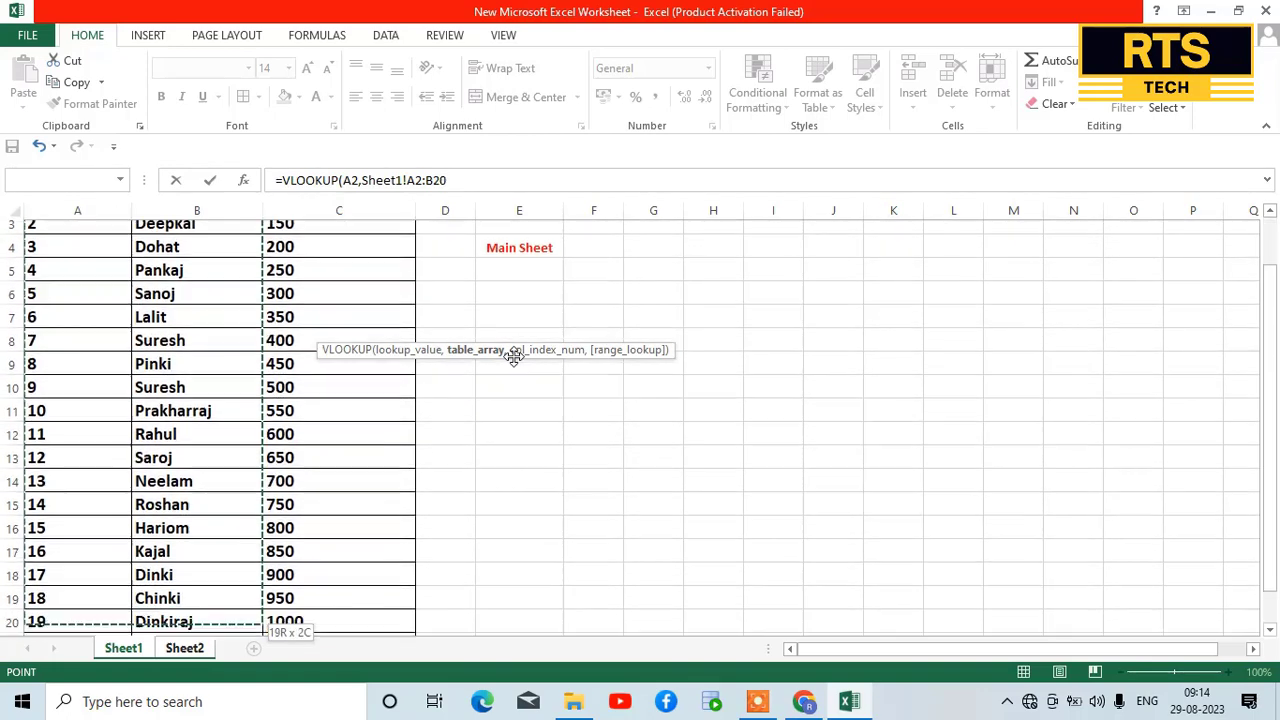
key(shift+Down)
key(shift+Down)
key(shift+Up)
key(shift+Up)
key(shift+Up)
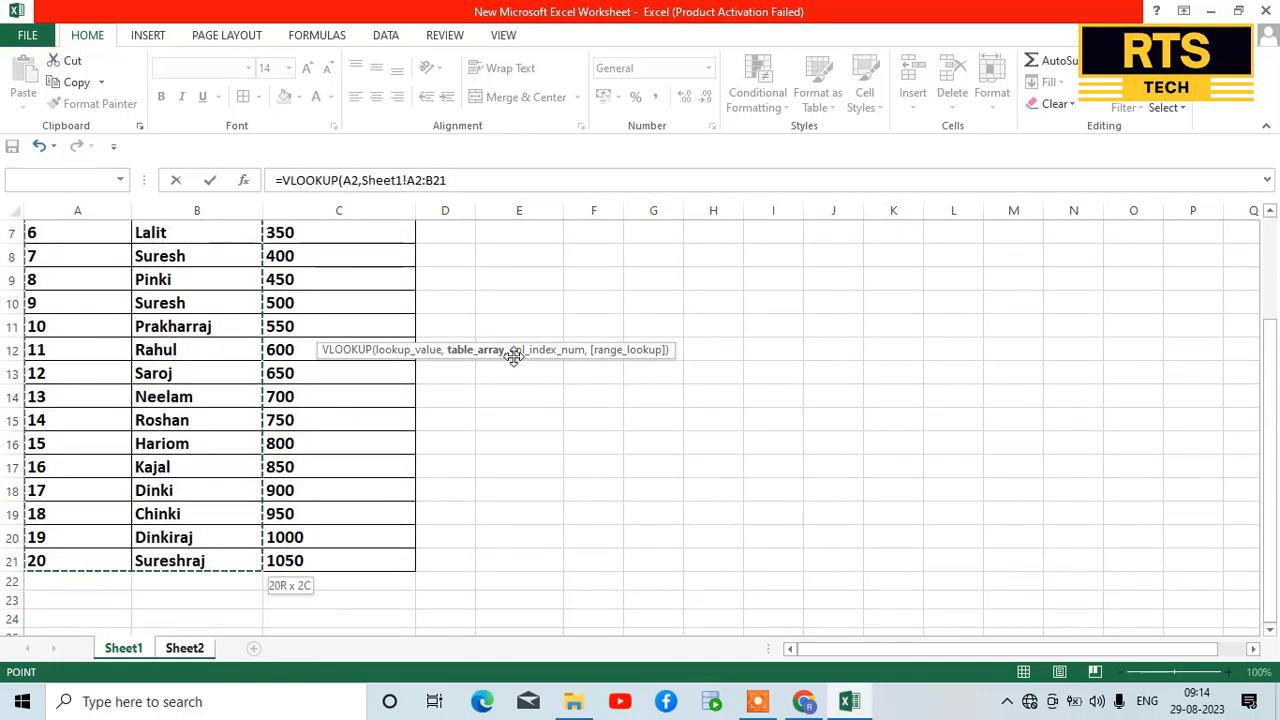
text(,)
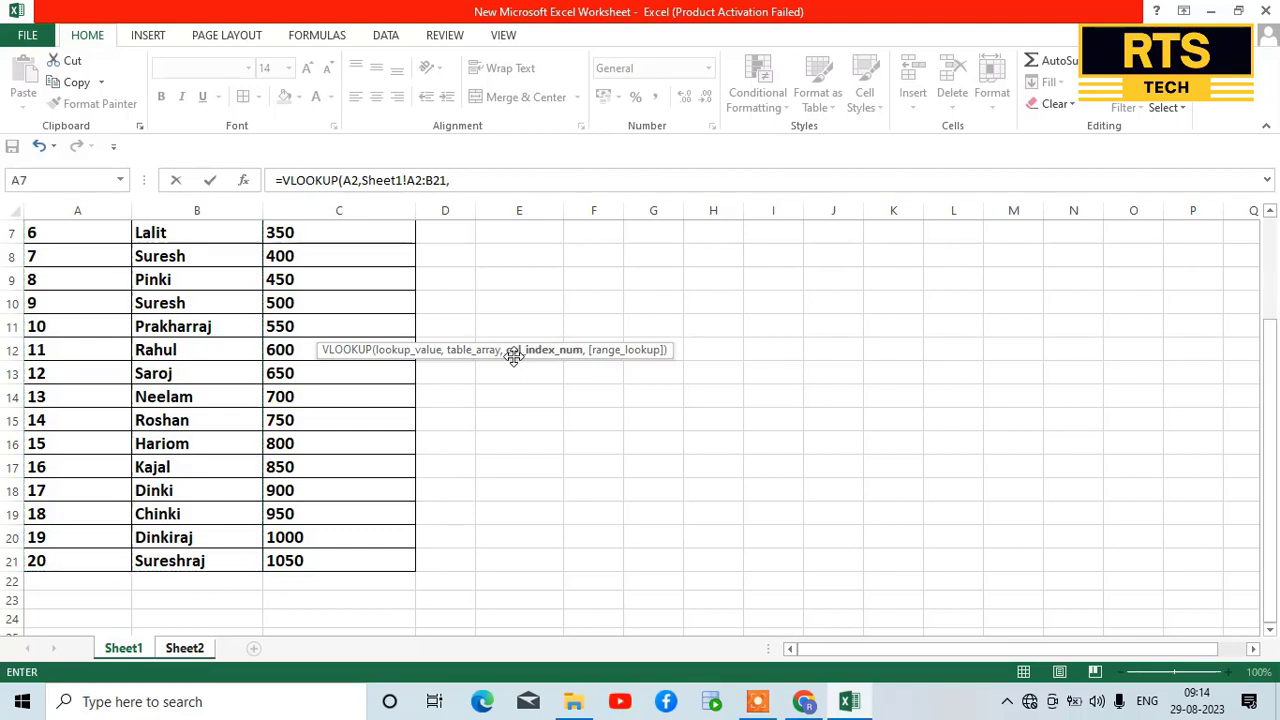
Step: Complete the VLOOKUP formula with column index 2 and 0 for an exact match
text(2,)
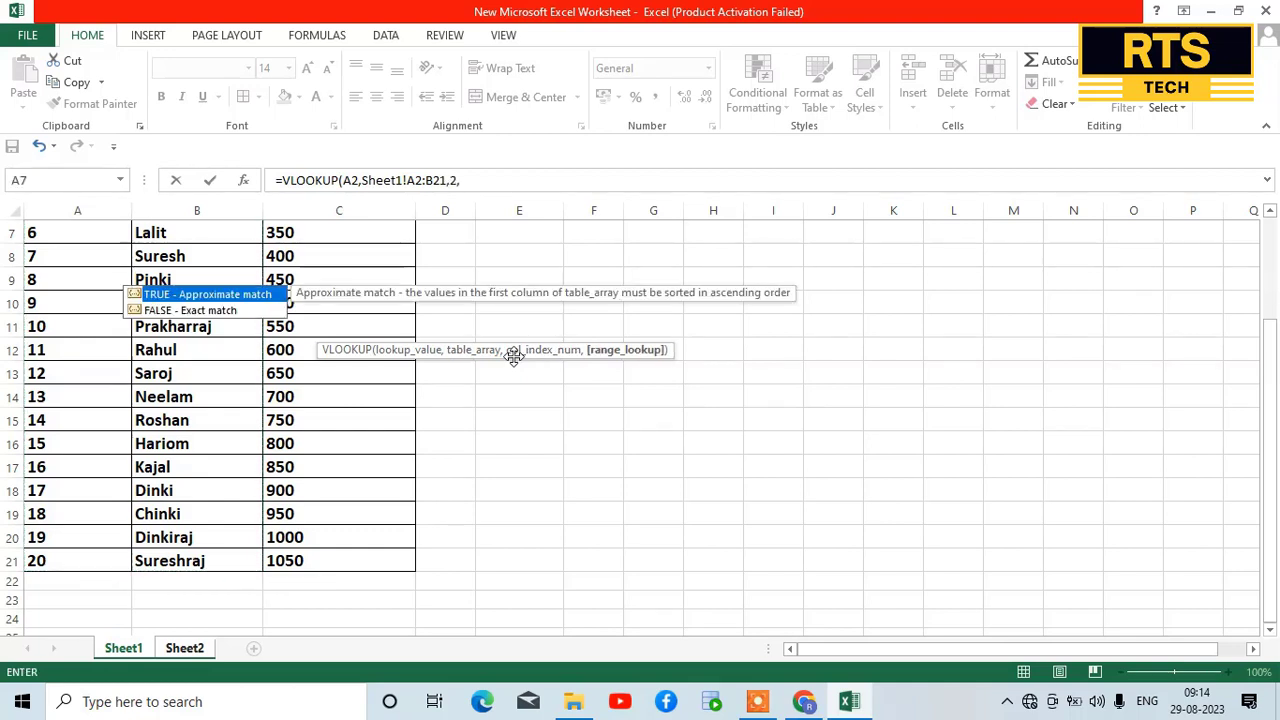
text(0)
key(Return)
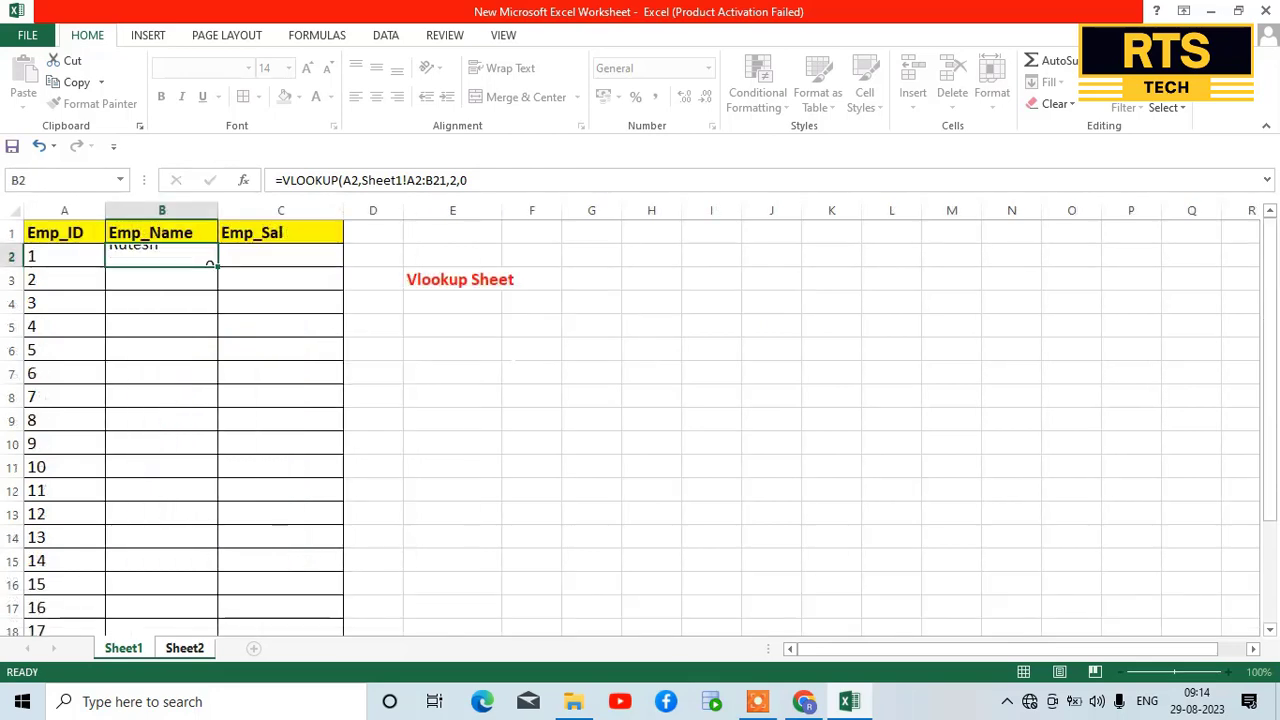
Step: Fill the VLOOKUP formula from B2 down the Emp_Name column to B21
key(Up)
key(Left)
key(Up)
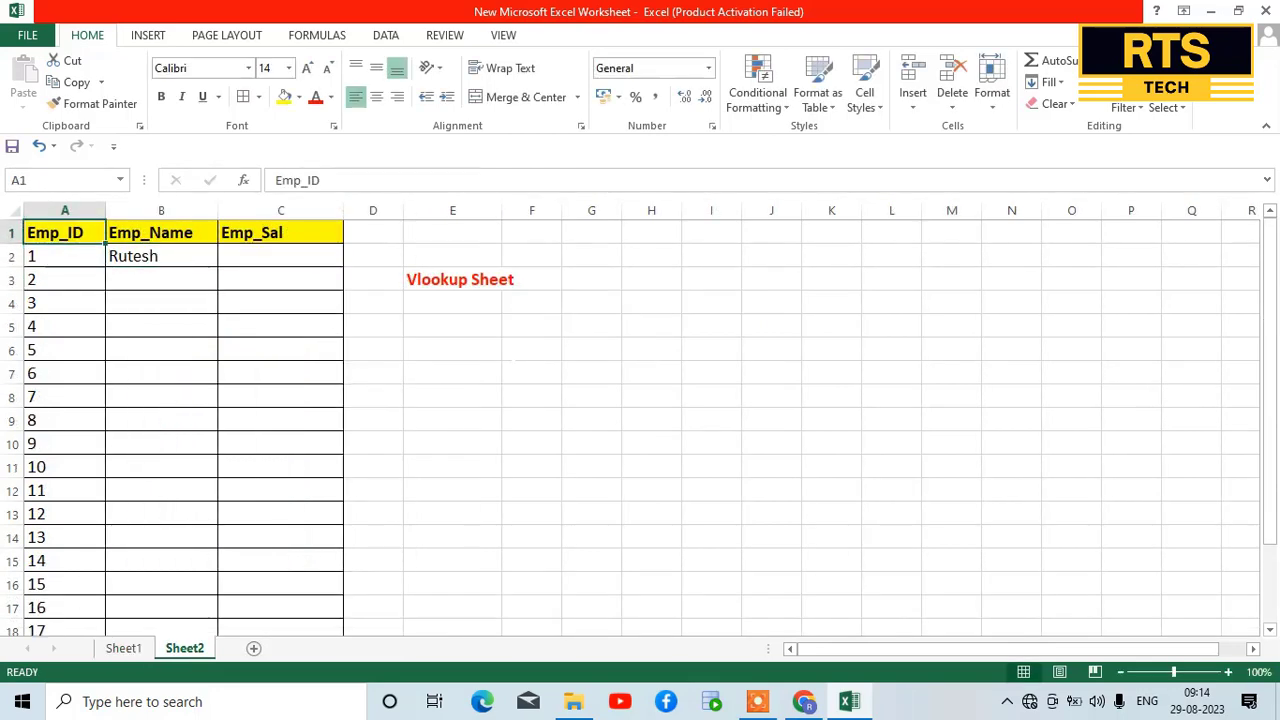
key(Down)
key(ctrl+Down)
key(Right)
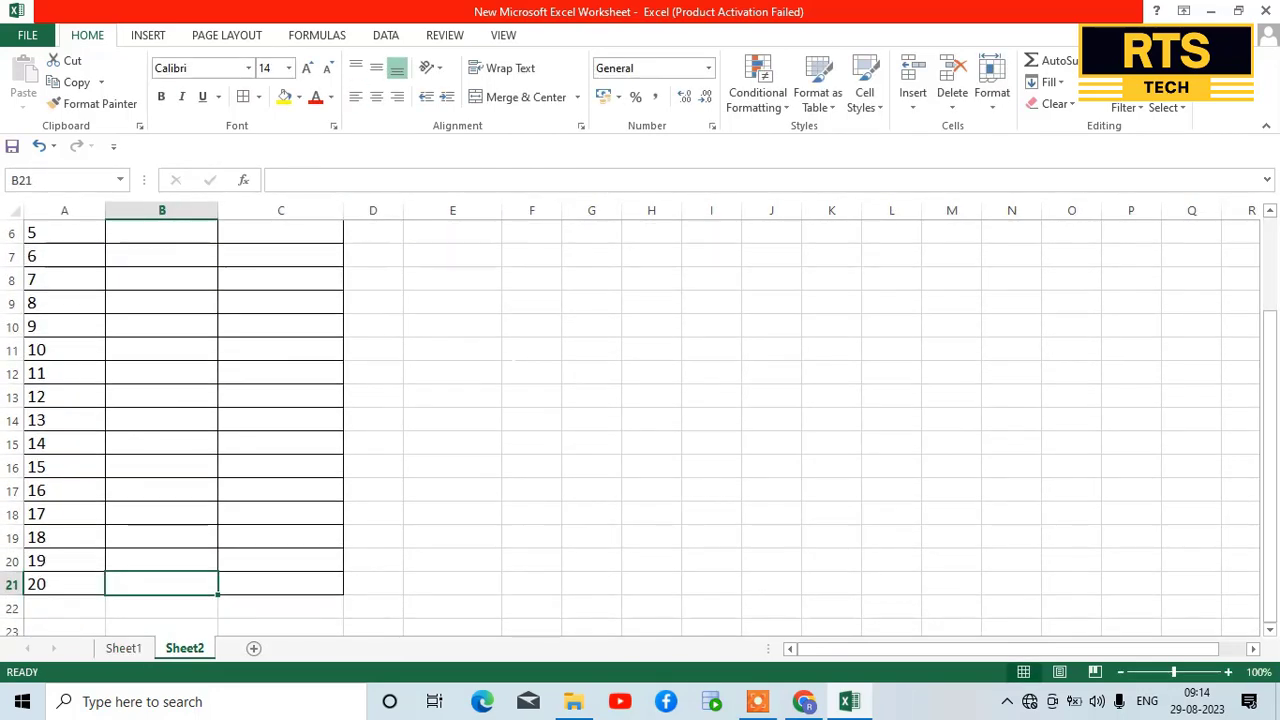
key(ctrl+shift+Up)
key(ctrl+shift+Up)
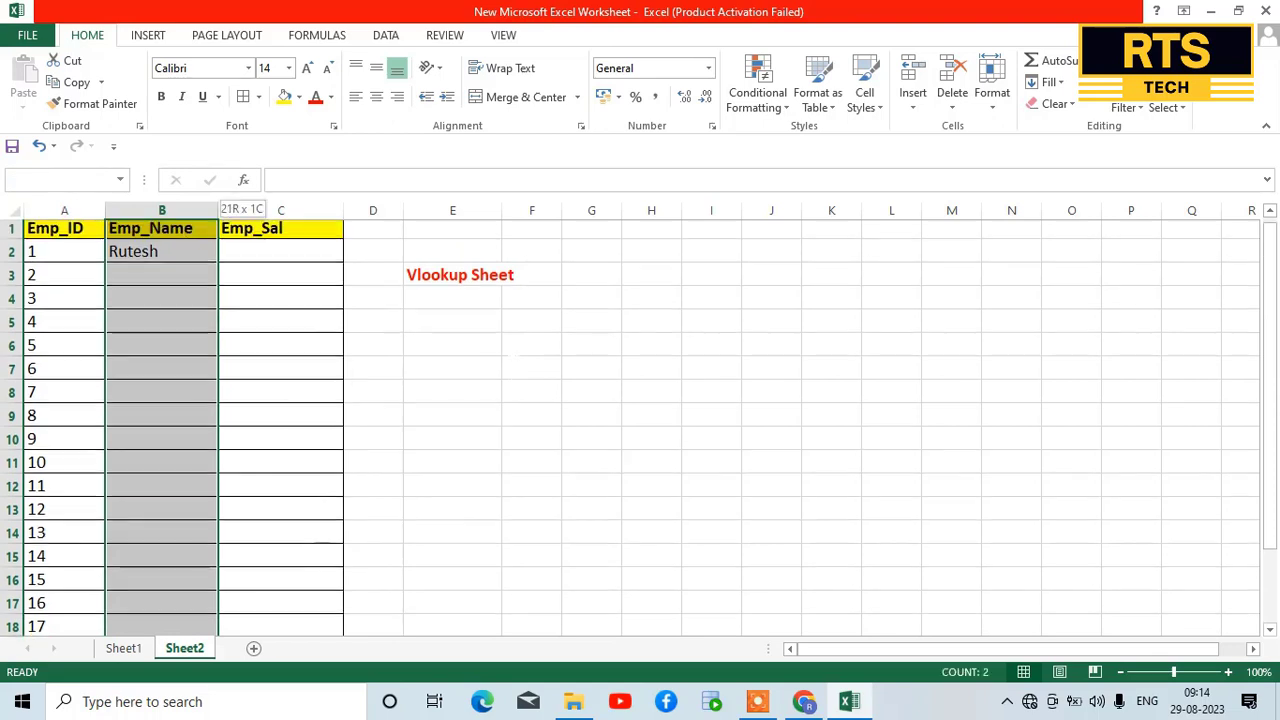
key(shift+Down)
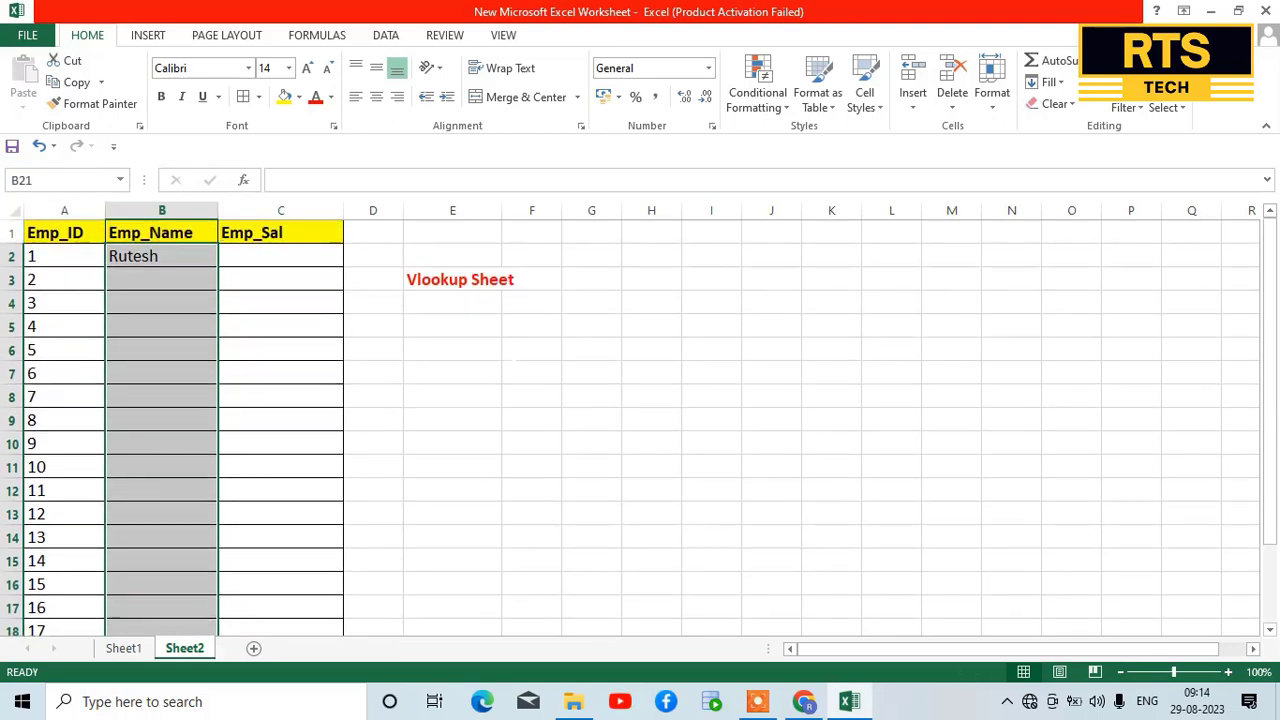
key(ctrl+d)
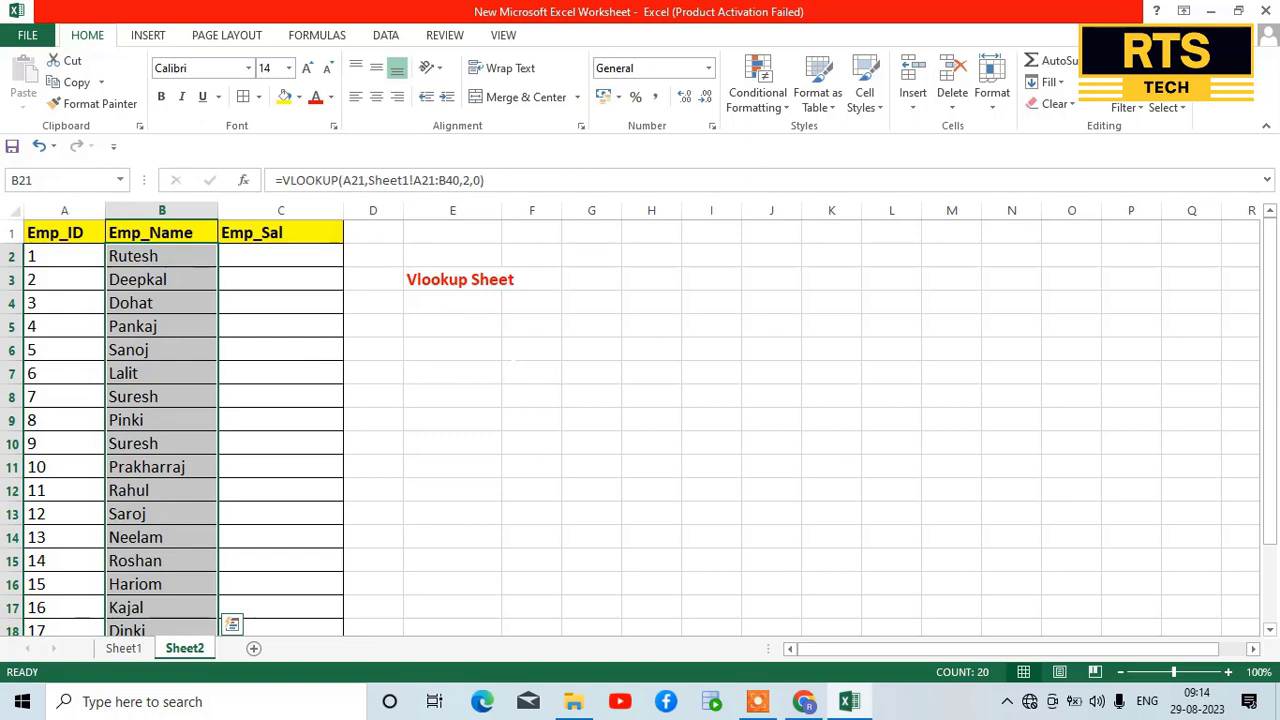
Step: Start a VLOOKUP formula in cell C2 of Sheet2 with A2 as the lookup value
key(Right)
key(Left)
key(ctrl+Up)
key(Down)
key(Right)
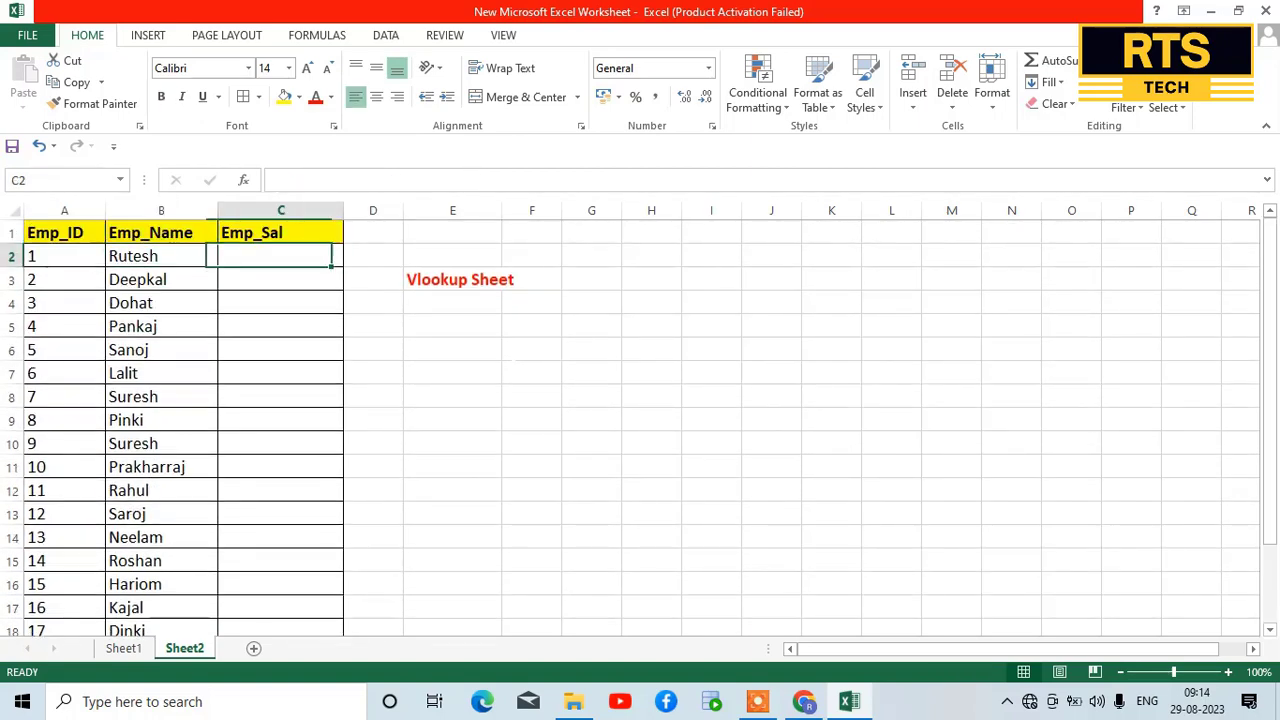
text(=)
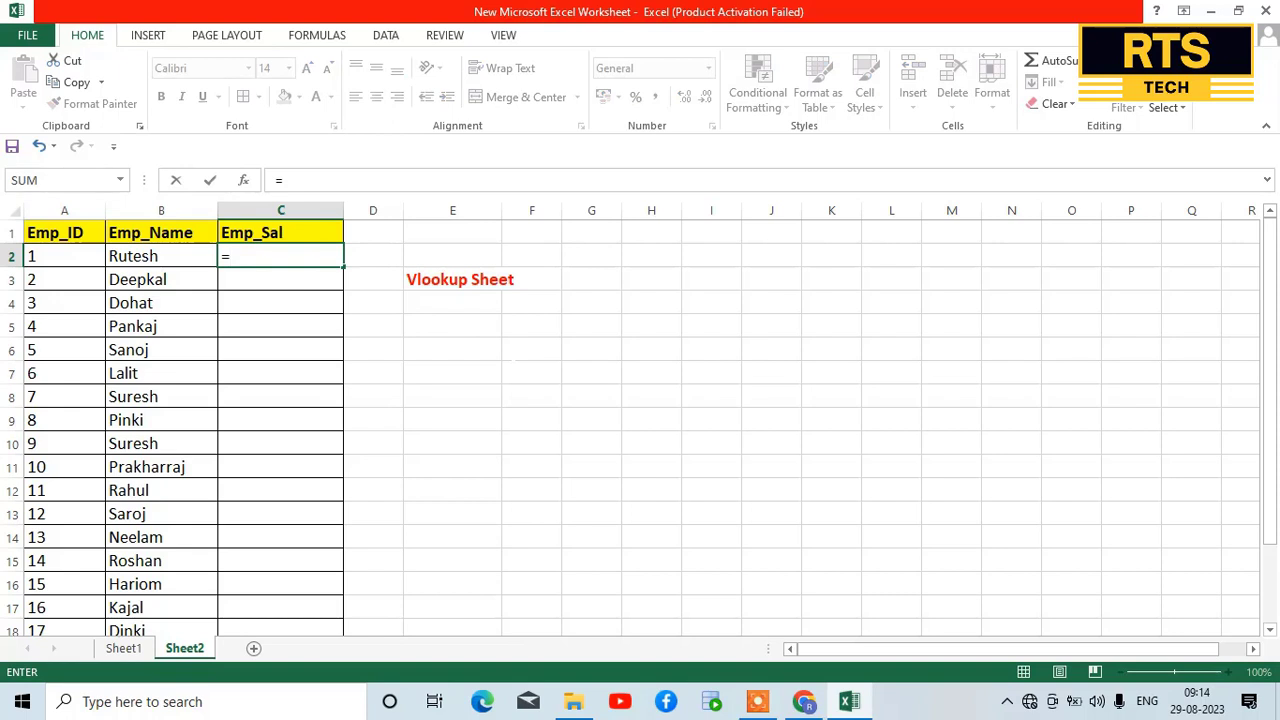
text(v)
key(Down)
key(Down)
key(Down)
key(Down)
key(Down)
key(Down)
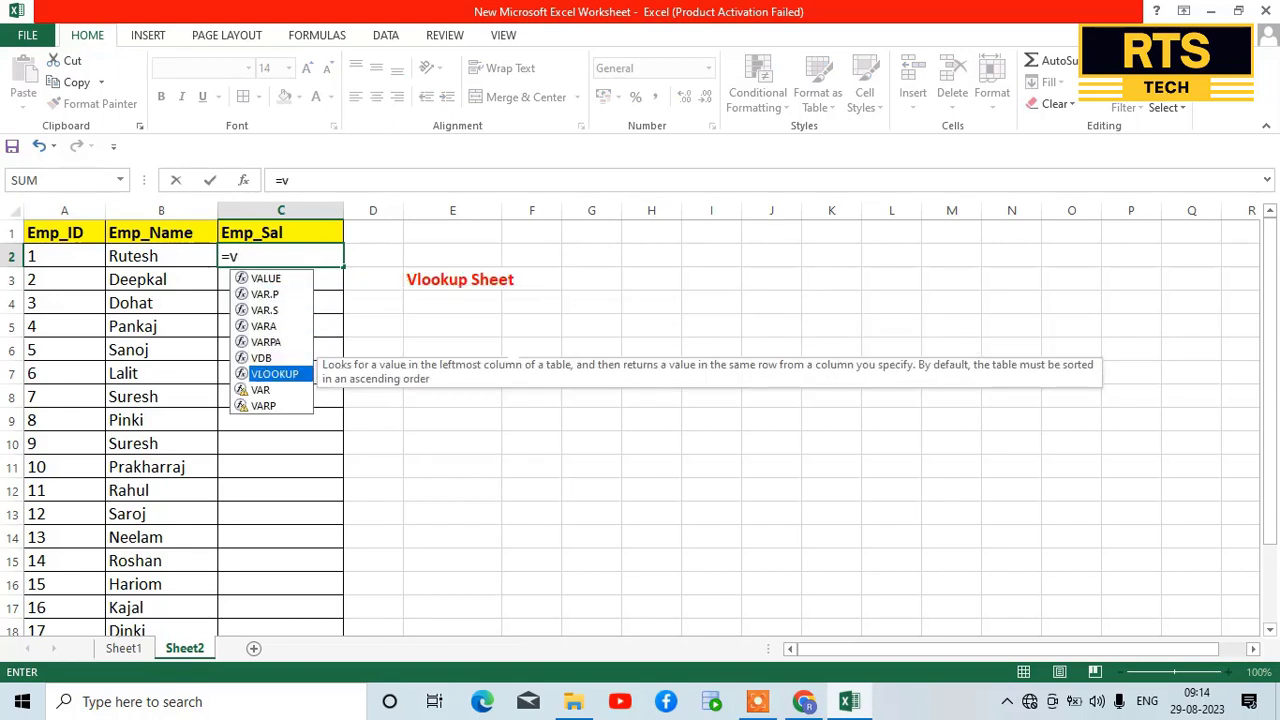
key(Tab)
key(Left)
key(Left)
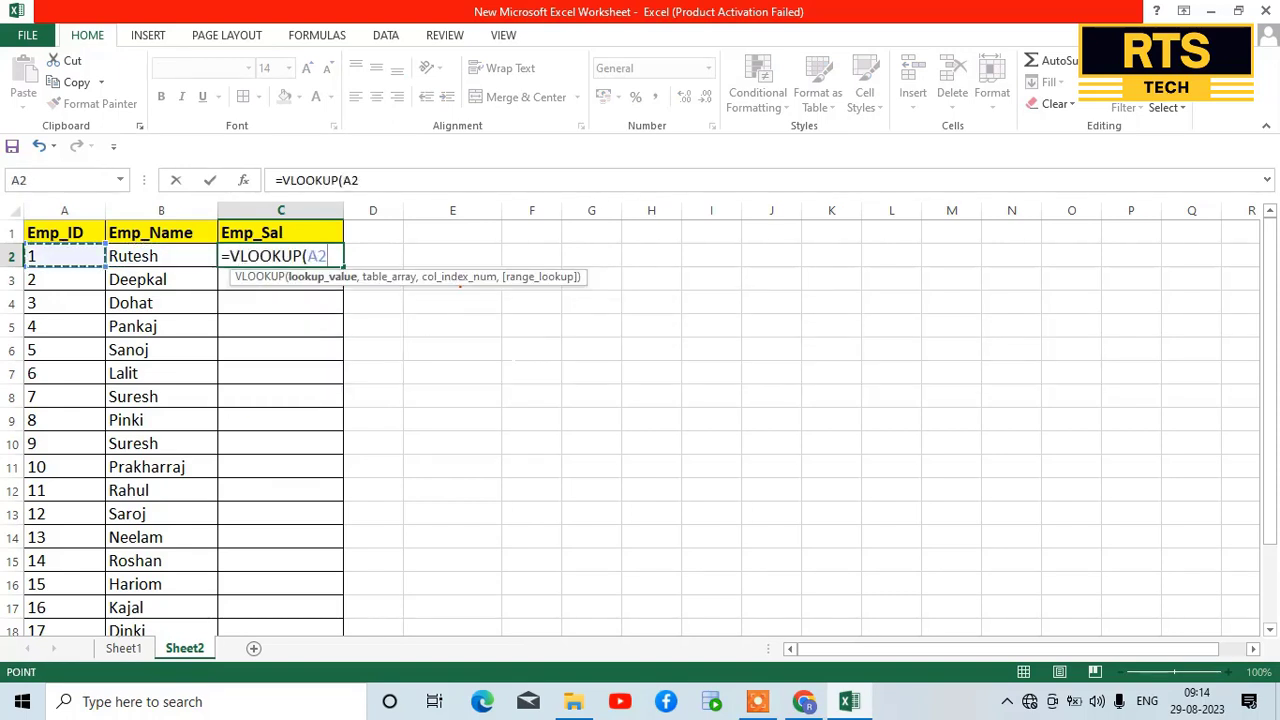
text(,)
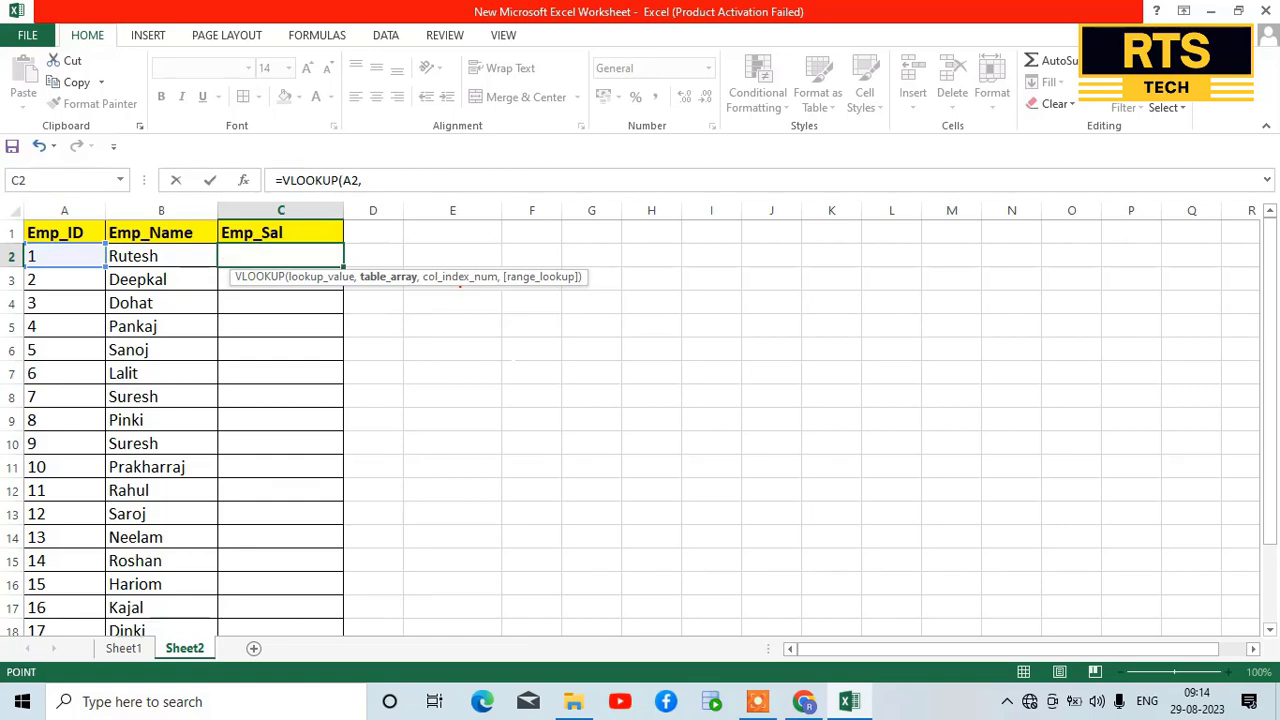
Step: Set the formula's table array to the Emp_ID, Emp_Name and Emp_Sal records on Sheet1, range A2:C21
key(ctrl+Page_Up)
key(Up)
key(Up)
key(Up)
key(Up)
key(Up)
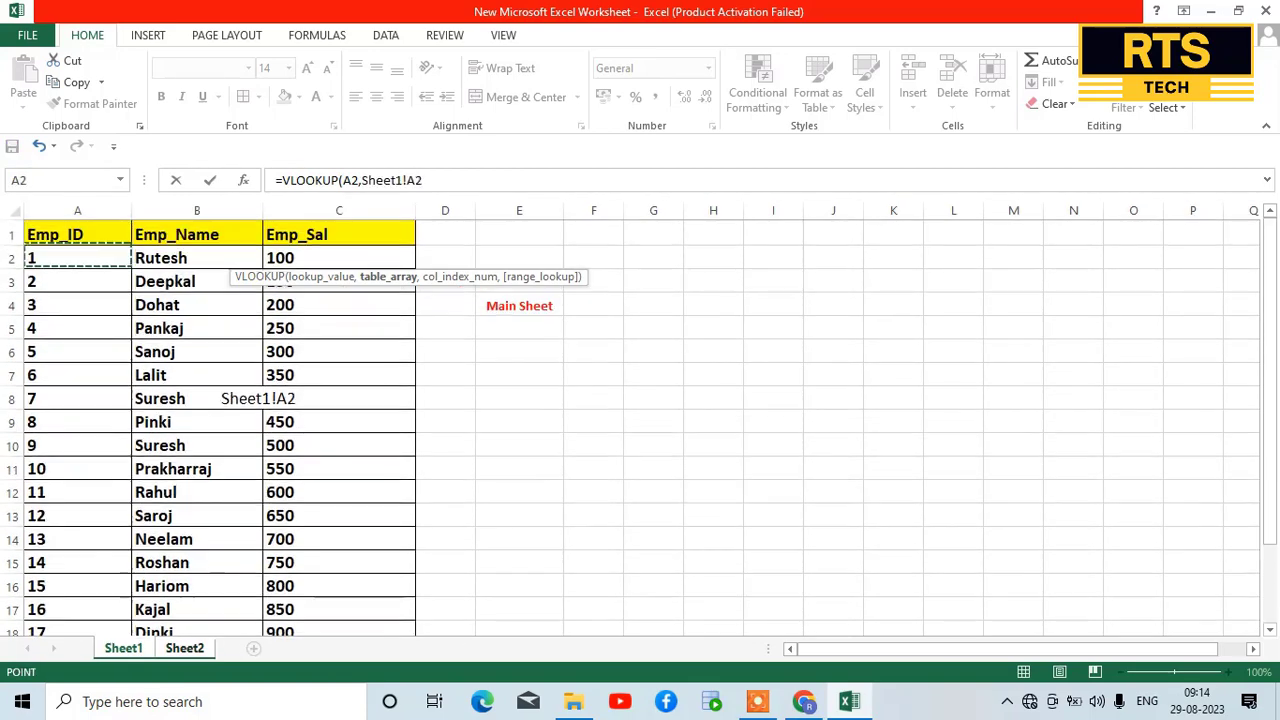
key(shift+Right)
key(shift+Right)
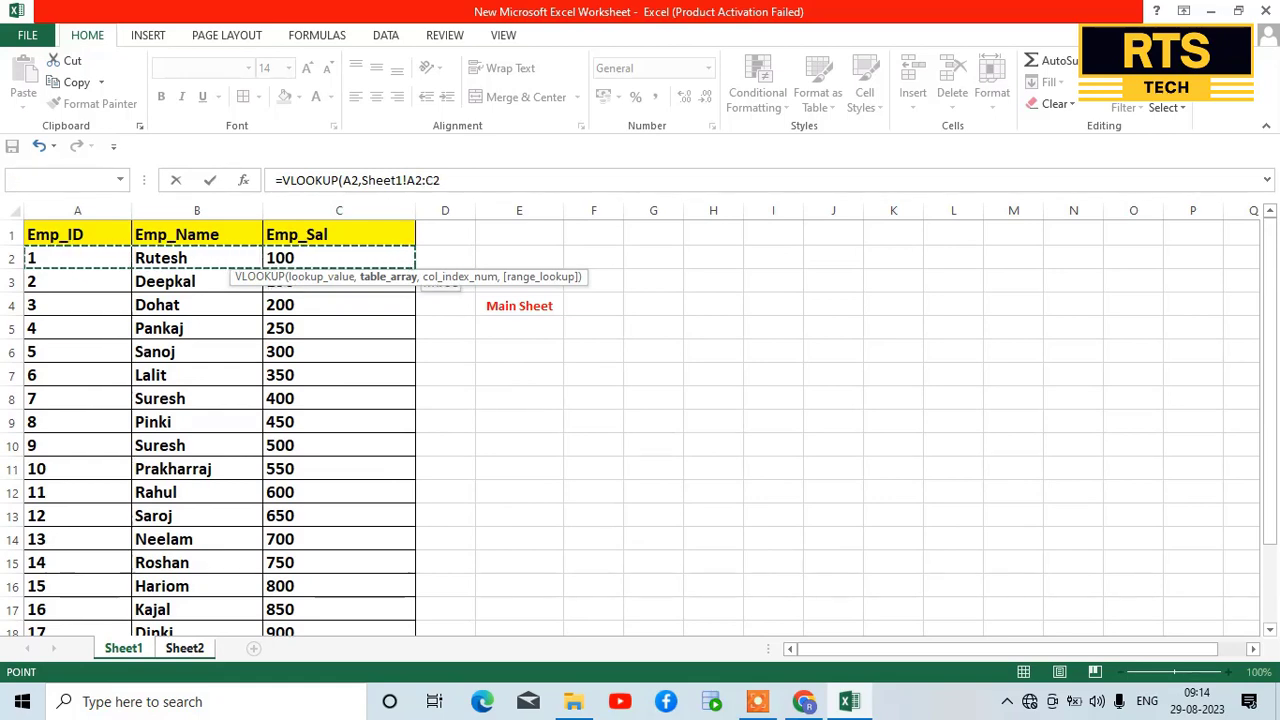
key(shift+Down)
key(shift+Down)
key(shift+Down)
key(shift+Down)
key(shift+Down)
key(shift+Down)
key(shift+Down)
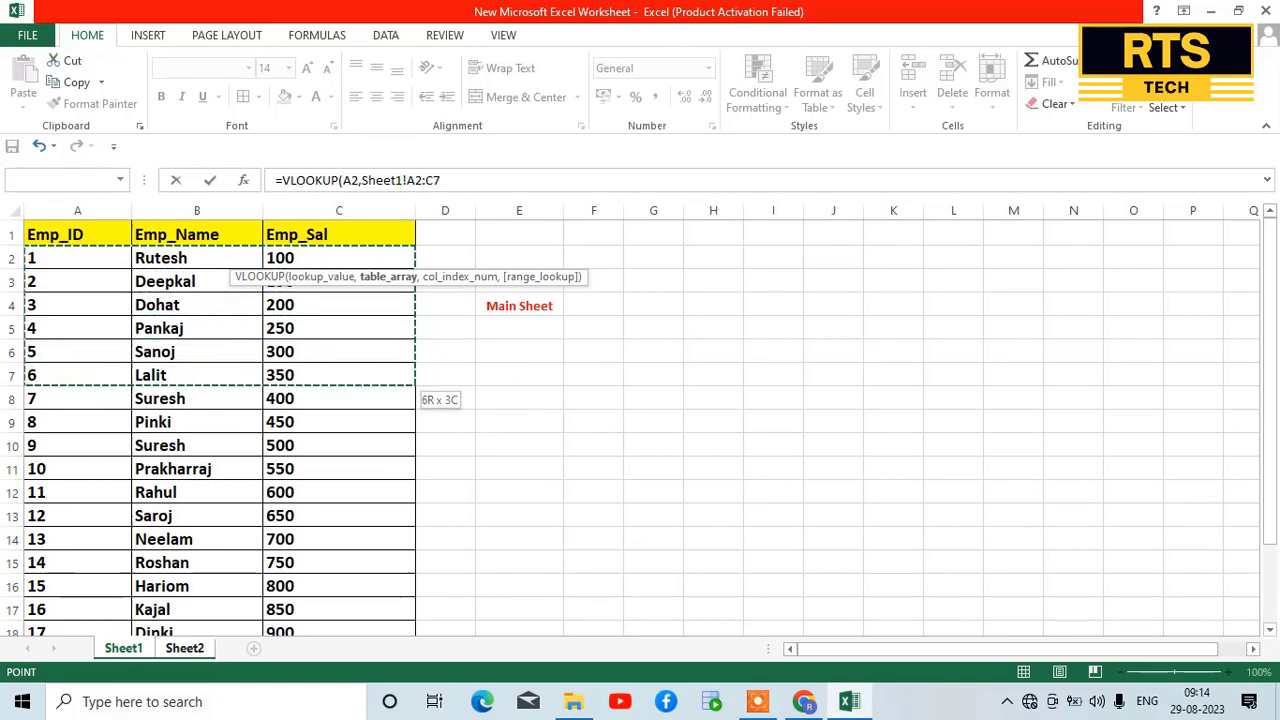
key(shift+Down)
key(shift+Down)
key(shift+Down)
key(shift+Down)
key(shift+Down)
key(shift+Down)
key(shift+Down)
key(shift+Down)
key(shift+Down)
key(shift+Down)
key(shift+Down)
key(shift+Down)
key(shift+Down)
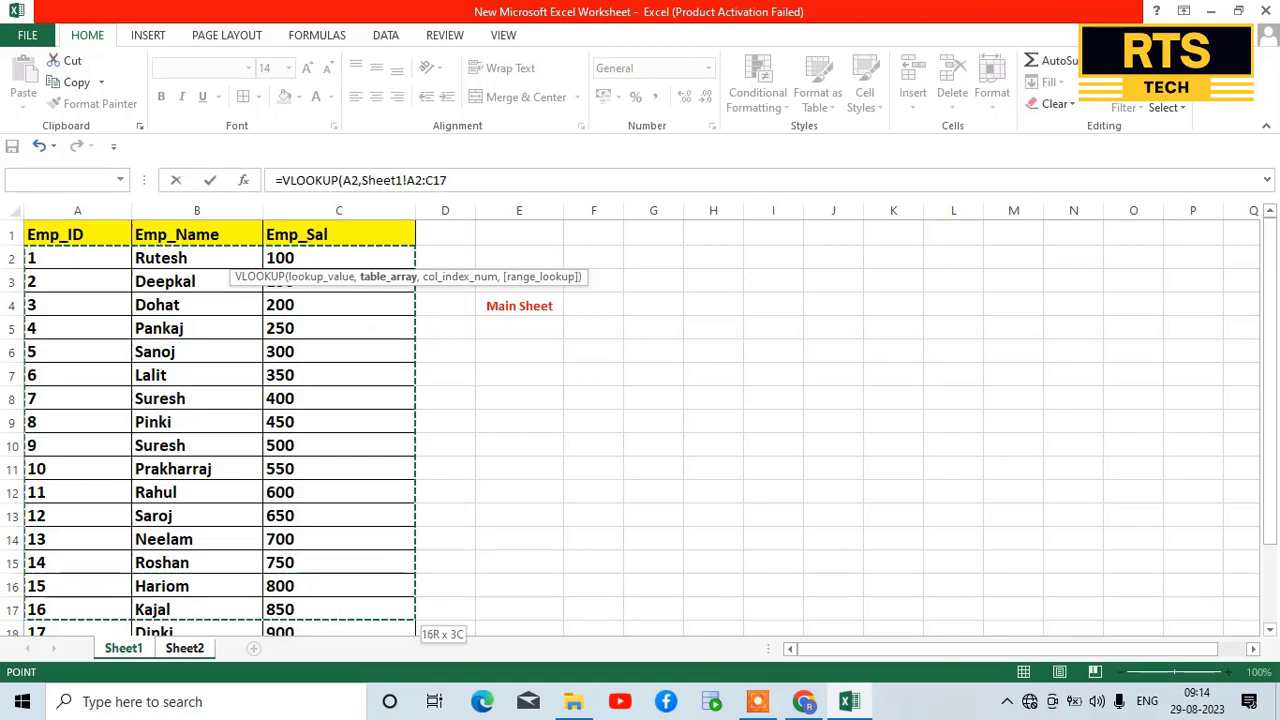
key(shift+Down)
key(shift+Down)
key(shift+Up)
key(shift+Up)
key(shift+Up)
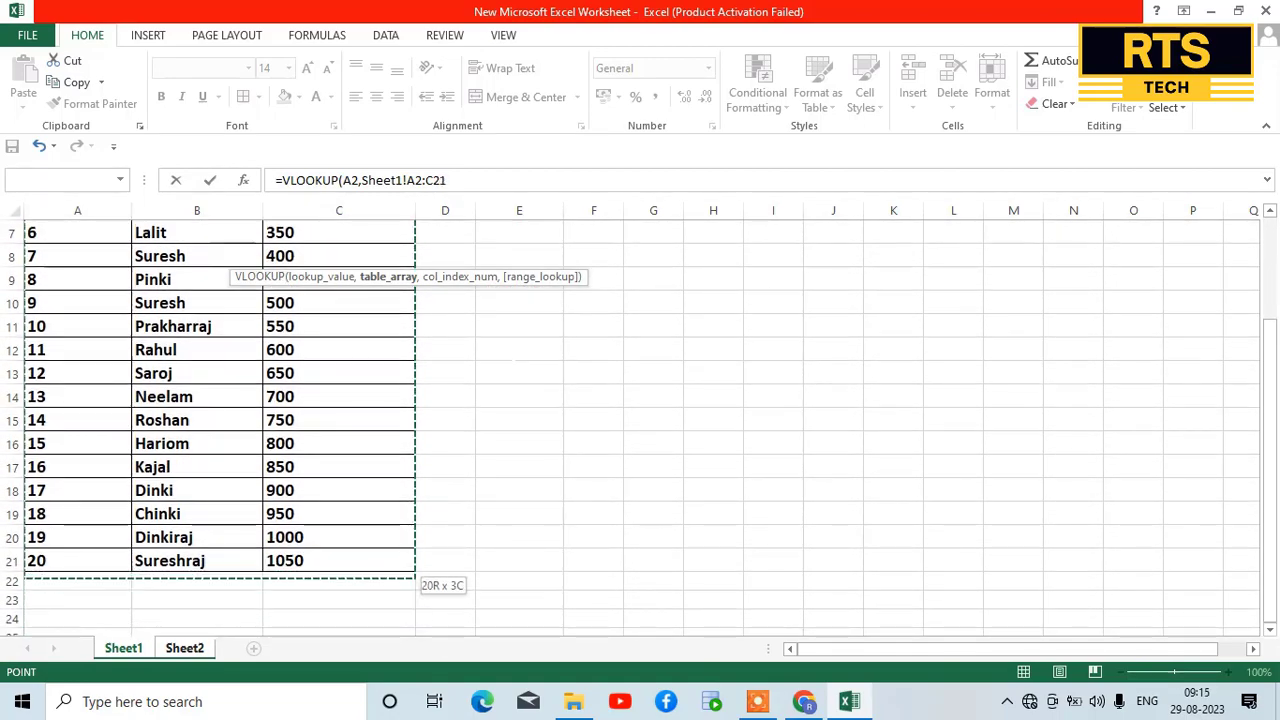
Step: Complete the salary VLOOKUP with column index 3 and 0 for an exact match
text(,)
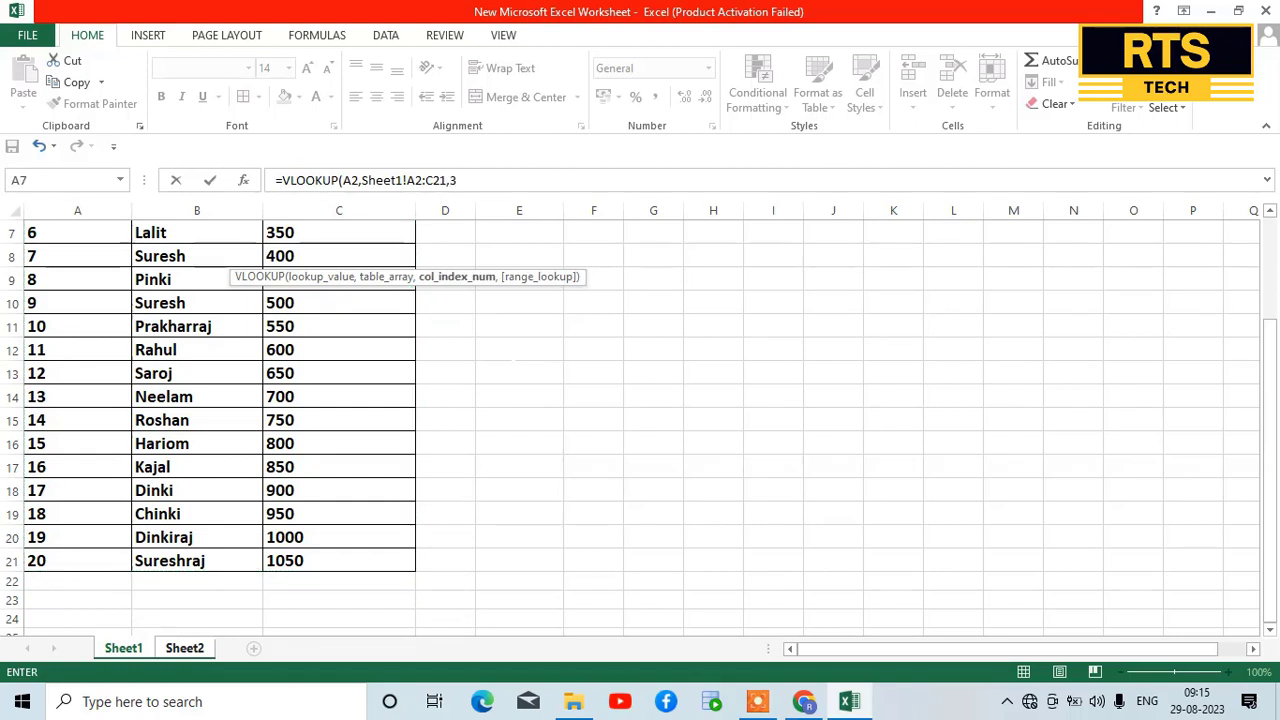
text(3,0)
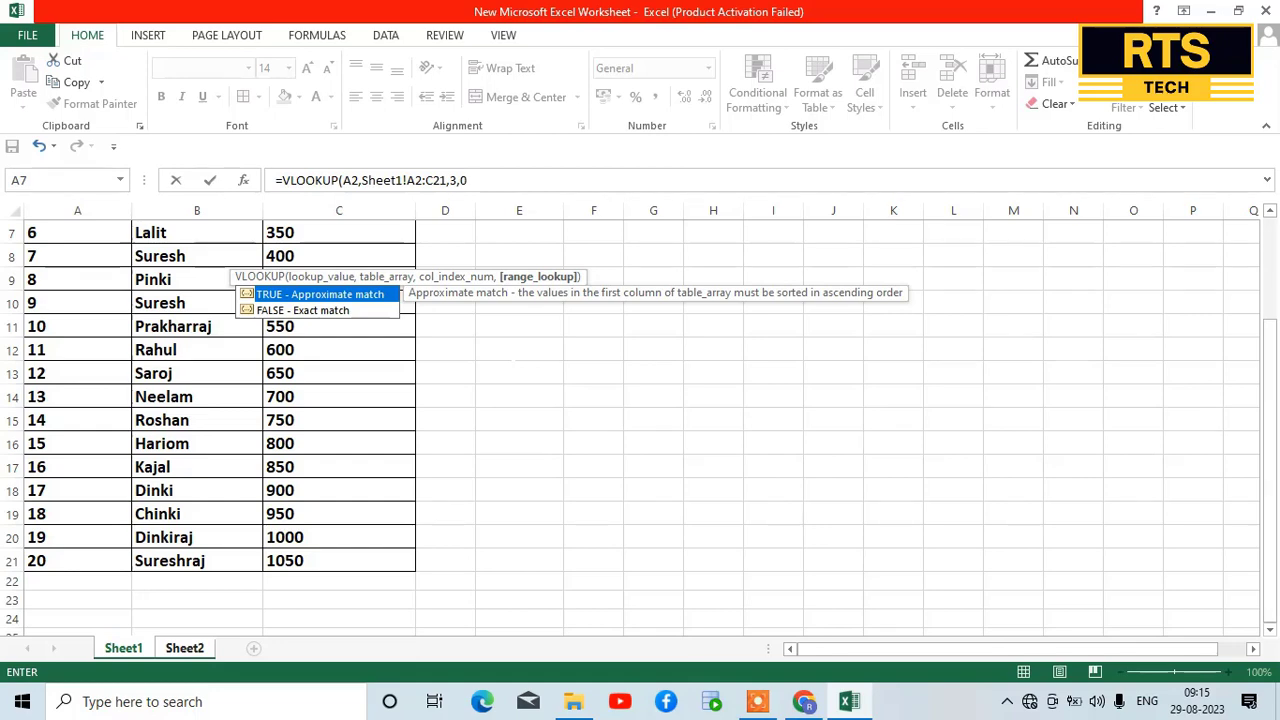
key(Return)
key(Up)
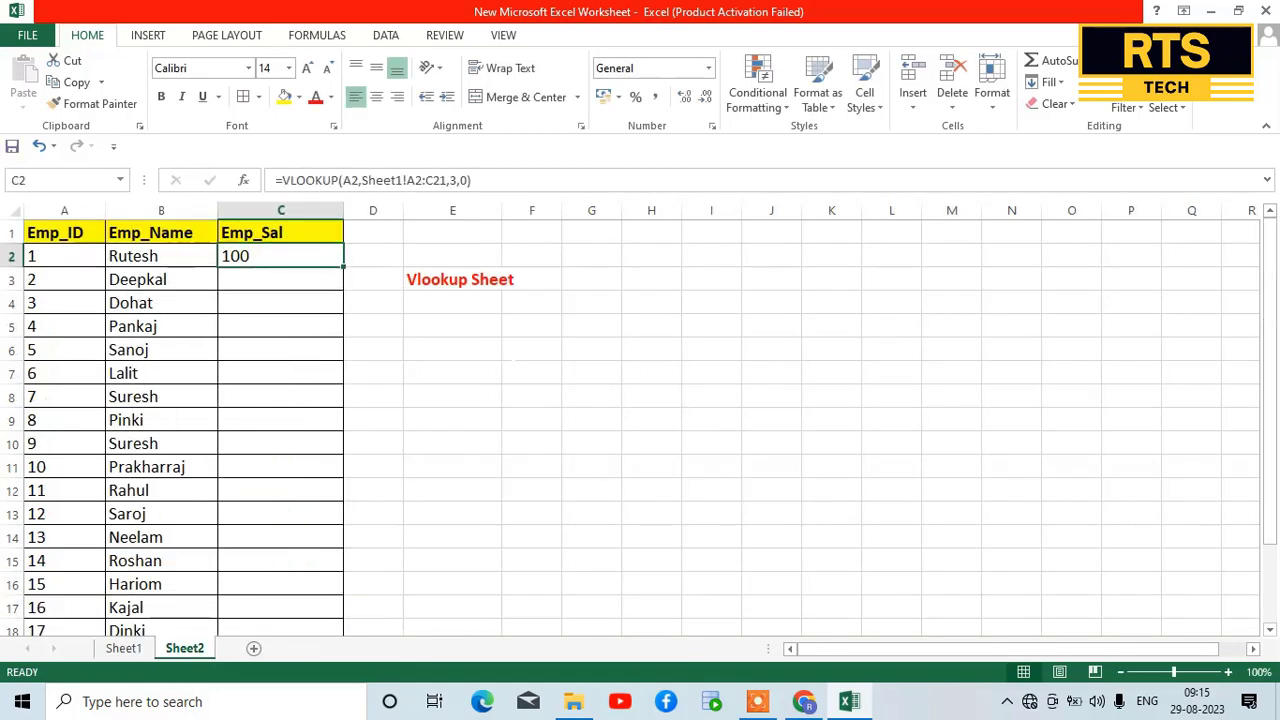
Step: Fill the VLOOKUP formula from C2 down the Emp_Sal column to C21
key(Left)
key(Up)
key(Down)
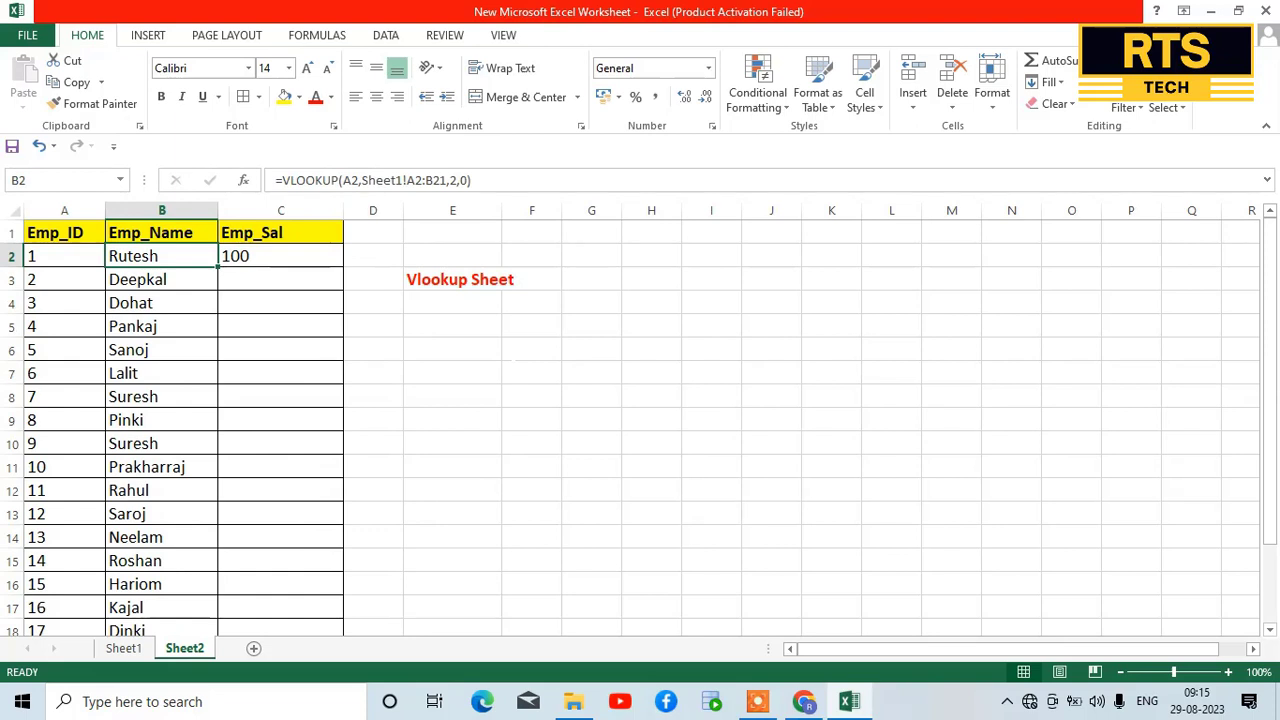
key(Down)
key(Down)
key(Down)
key(Down)
key(Down)
key(Down)
key(Down)
key(Down)
key(Down)
key(Down)
key(Down)
key(Down)
key(Down)
key(Down)
key(Down)
key(Down)
key(Down)
key(Down)
key(Down)
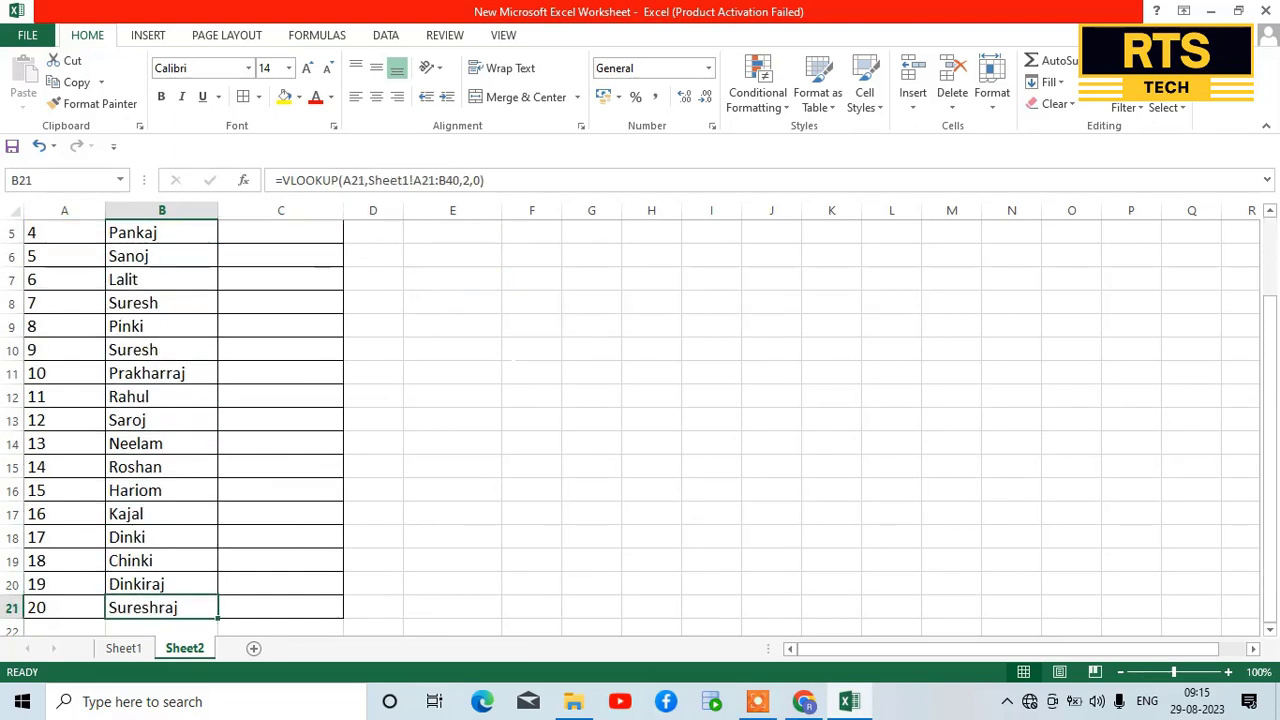
key(Right)
key(shift+Up)
key(shift+Up)
key(shift+Up)
key(shift+Up)
key(shift+Up)
key(shift+Up)
key(shift+Up)
key(shift+Up)
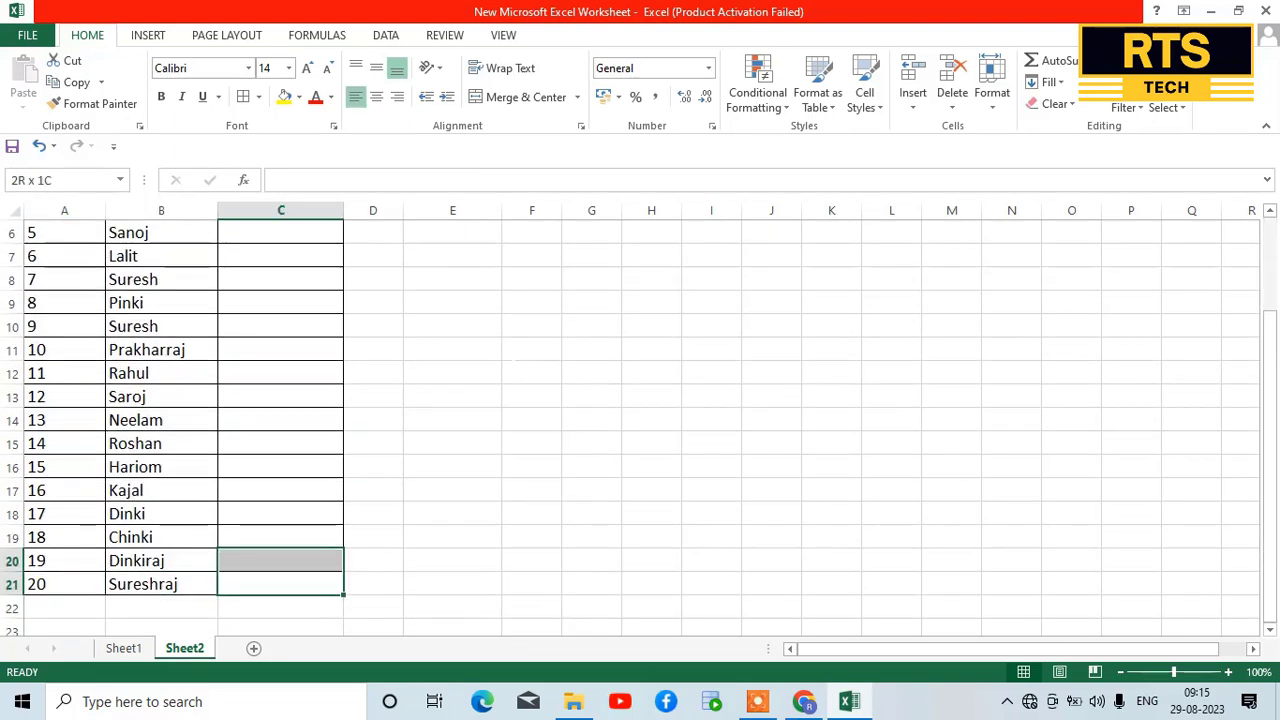
key(shift+Up)
key(shift+Up)
key(shift+Up)
key(shift+Up)
key(shift+Up)
key(shift+Up)
key(shift+Up)
key(shift+Up)
key(shift+Up)
key(shift+Up)
key(shift+Up)
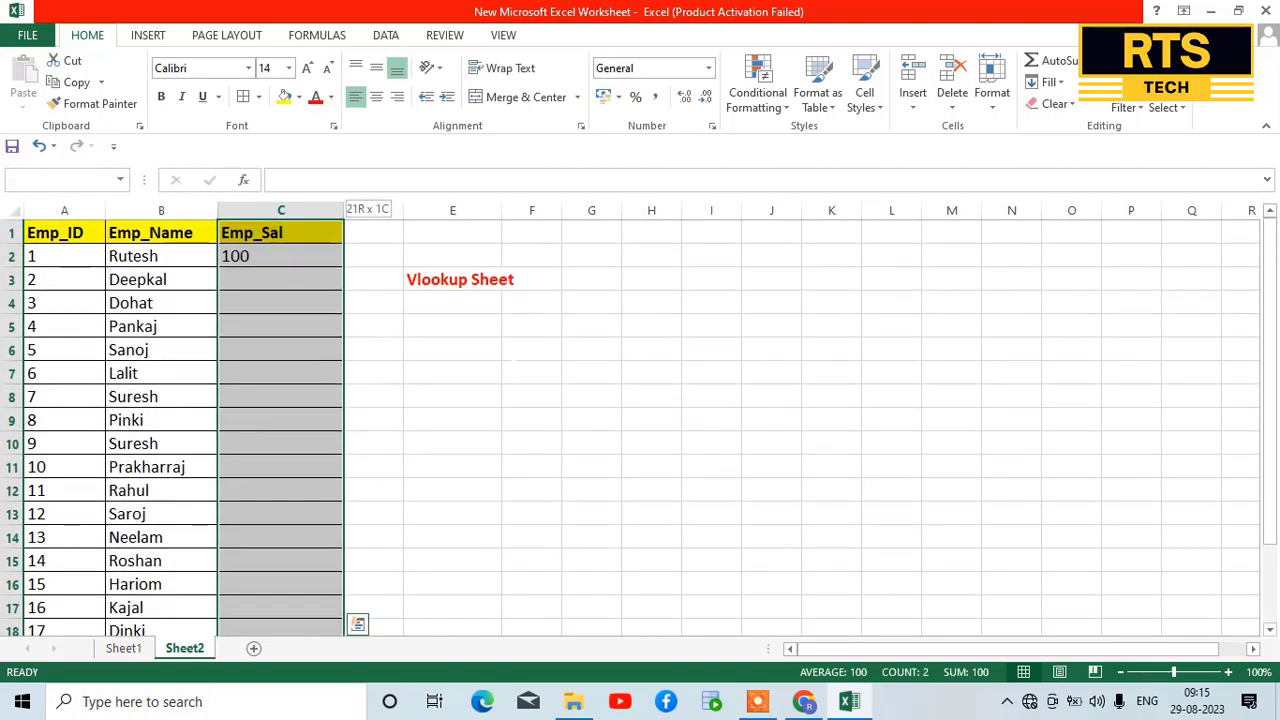
key(ctrl+d)
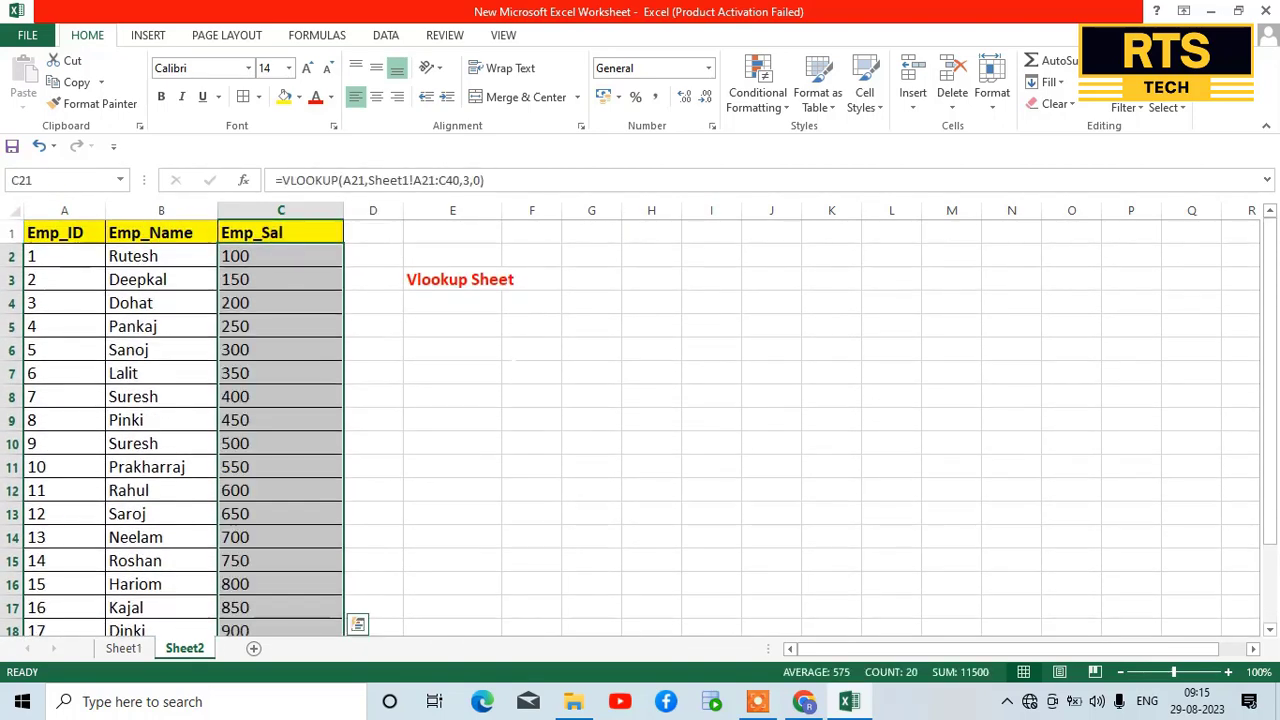
key(Down)
key(Up)
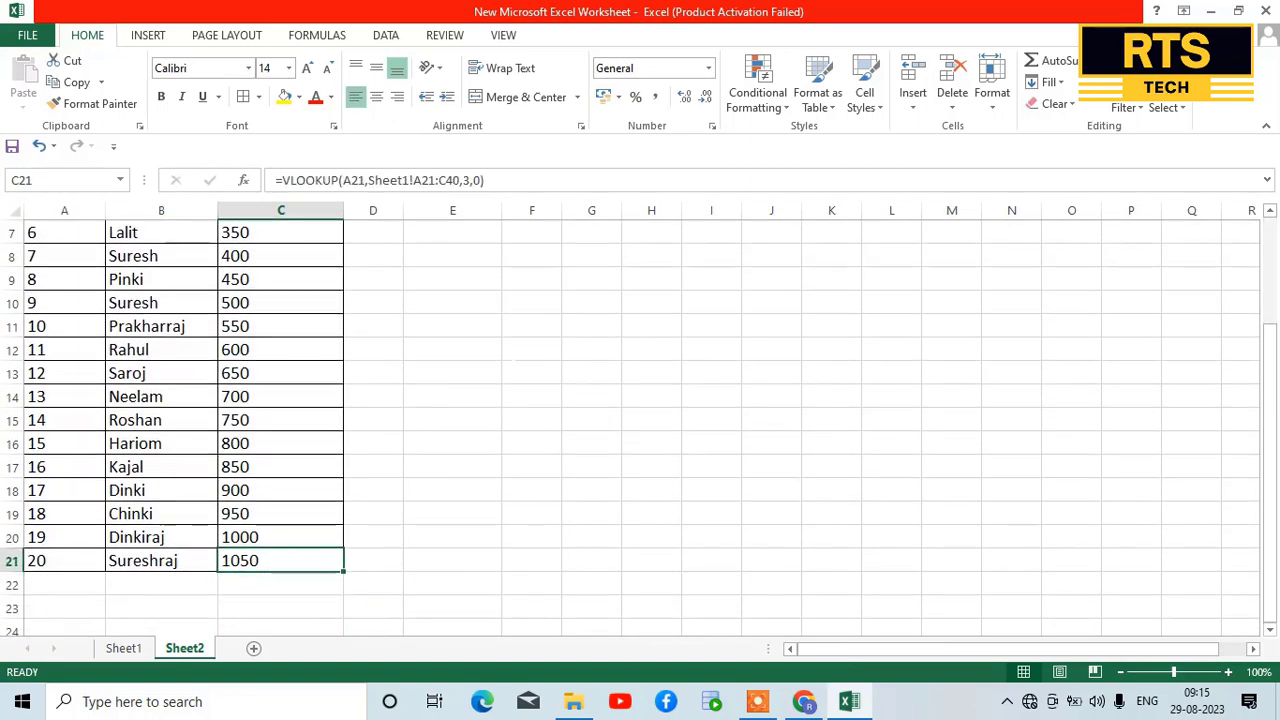
Step: Examine the VLOOKUP formulas behind the first employee's name in B2 and salary in C2
key(Left)
key(Left)
key(ctrl+Up)
key(Down)
key(Right)
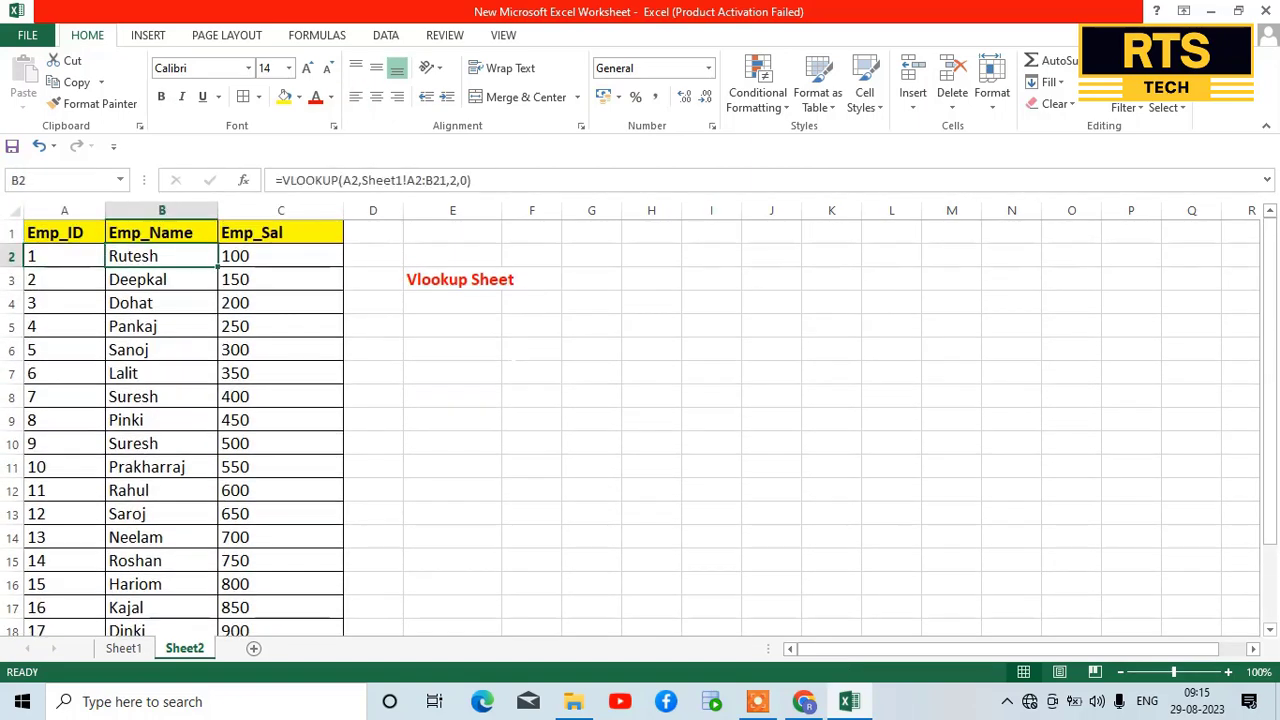
key(Up)
key(Down)
key(F2)
key(Escape)
key(Right)
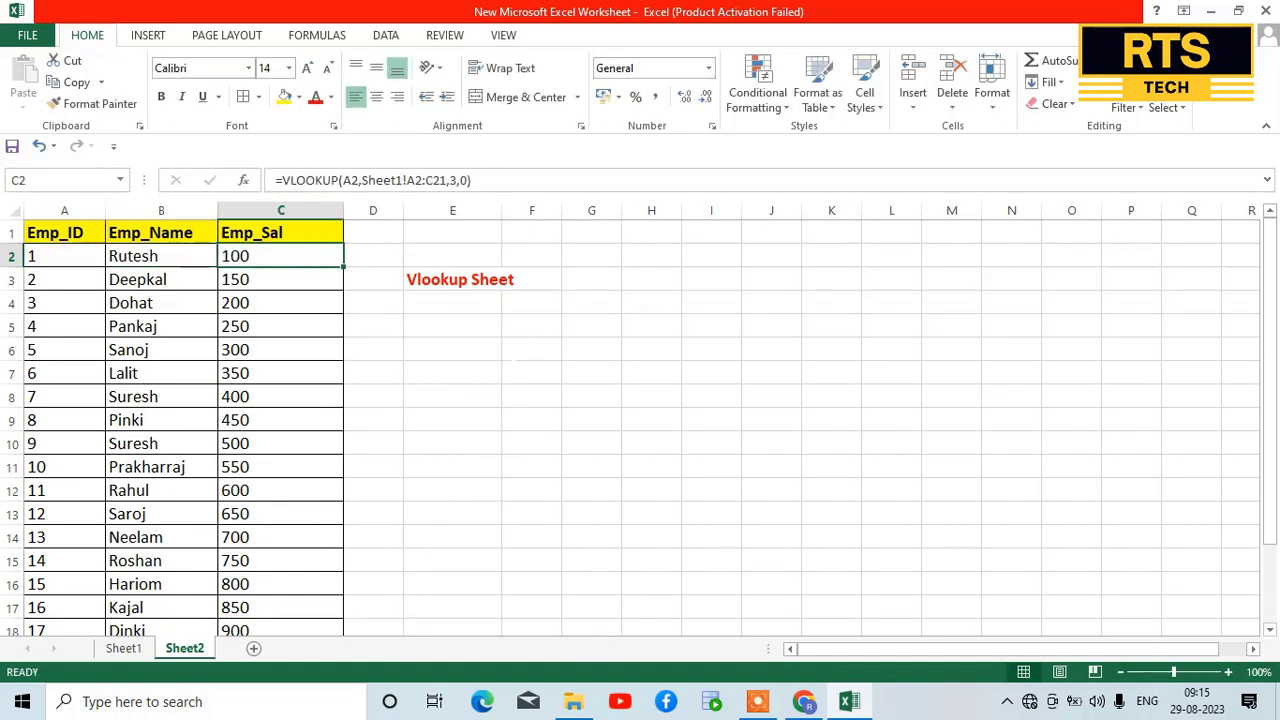
key(F2)
key(Escape)
key(Left)
key(Left)
key(Right)
key(Up)
key(Down)
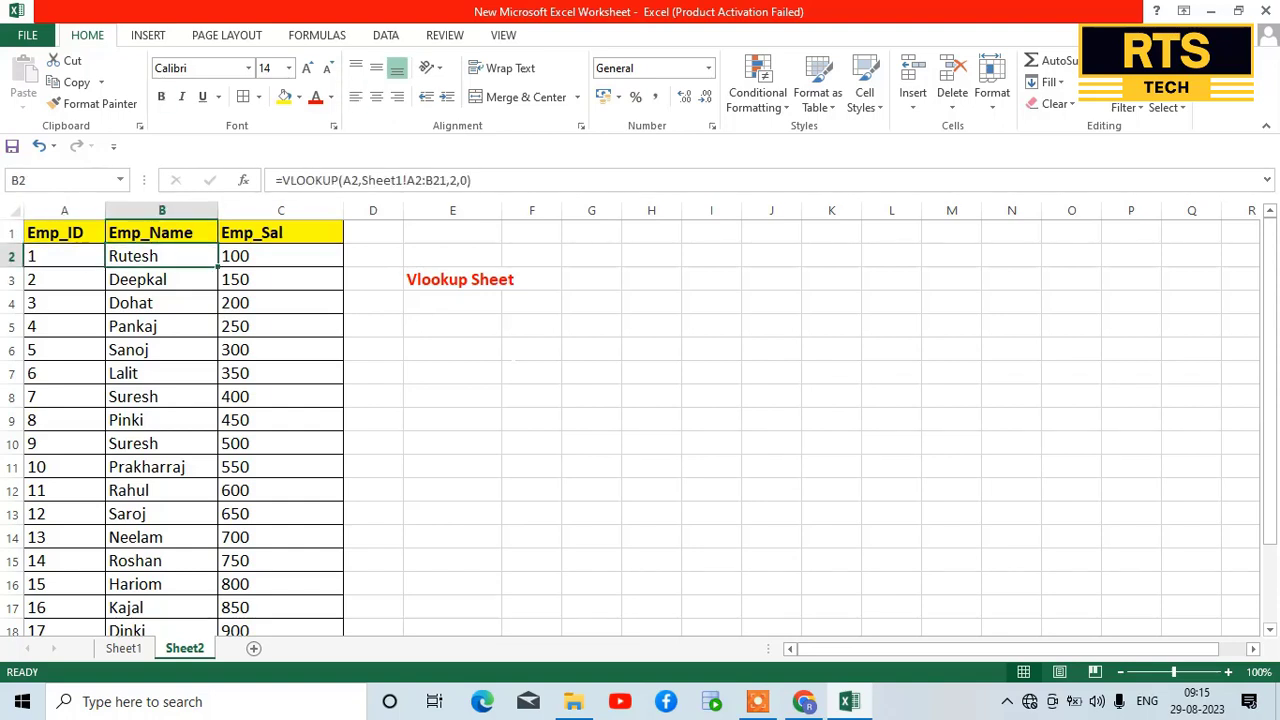
key(F2)
key(Escape)
key(Right)
key(Left)
key(Left)
key(Right)
key(Up)
key(Down)
Step: Copy the Emp_Name and Emp_Sal results in B2:C21 and paste them back in place as values only
key(shift+Right)
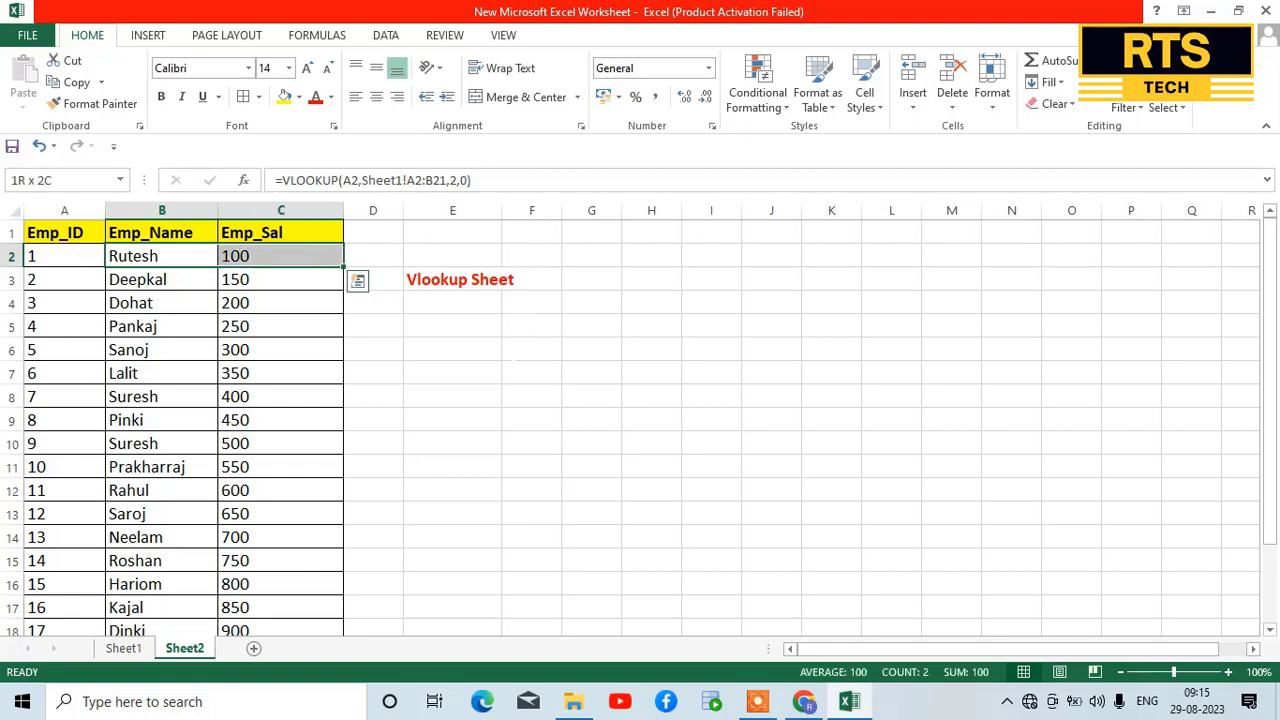
key(ctrl+shift+Down)
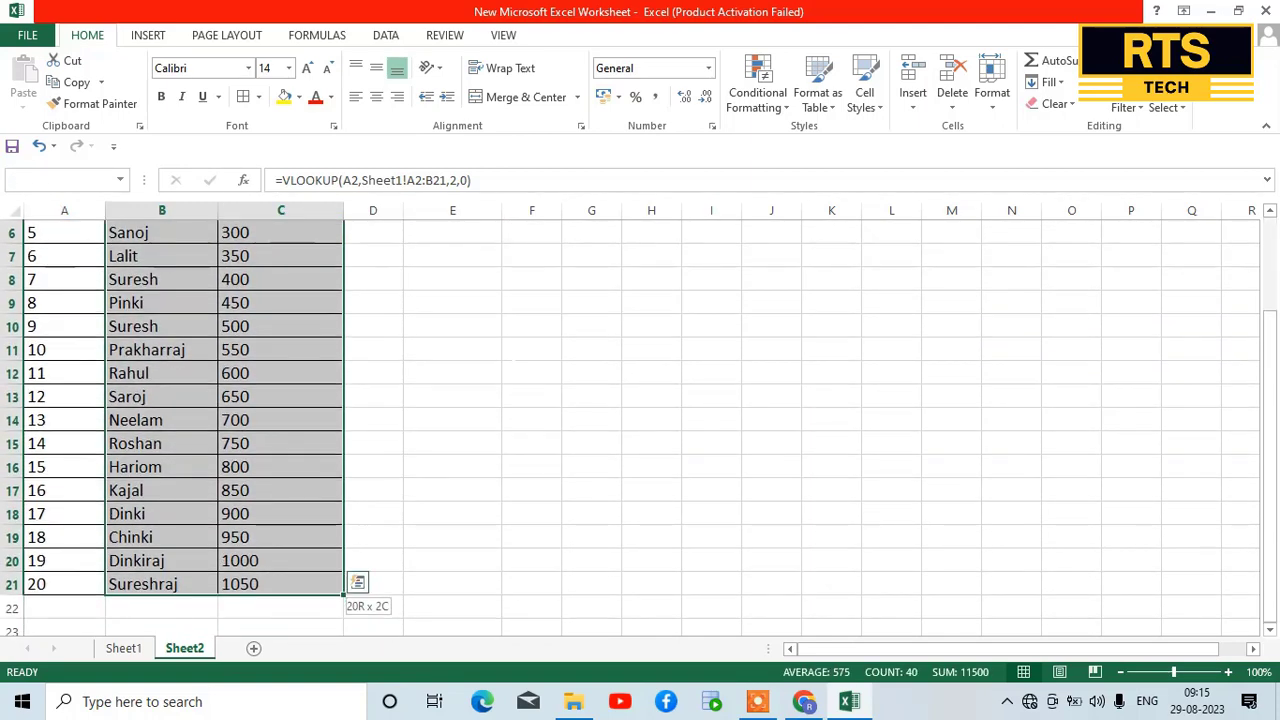
key(ctrl+c)
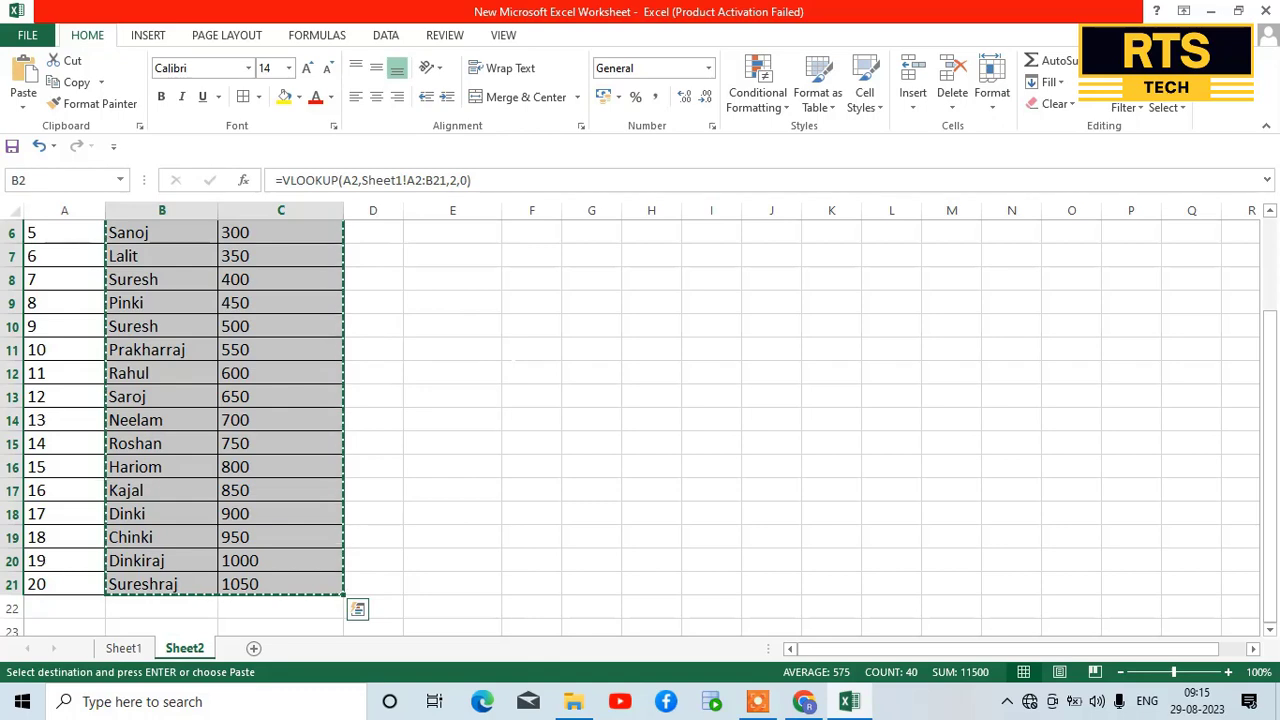
scroll(517, 366, up, 2)
key(ctrl+alt+v)
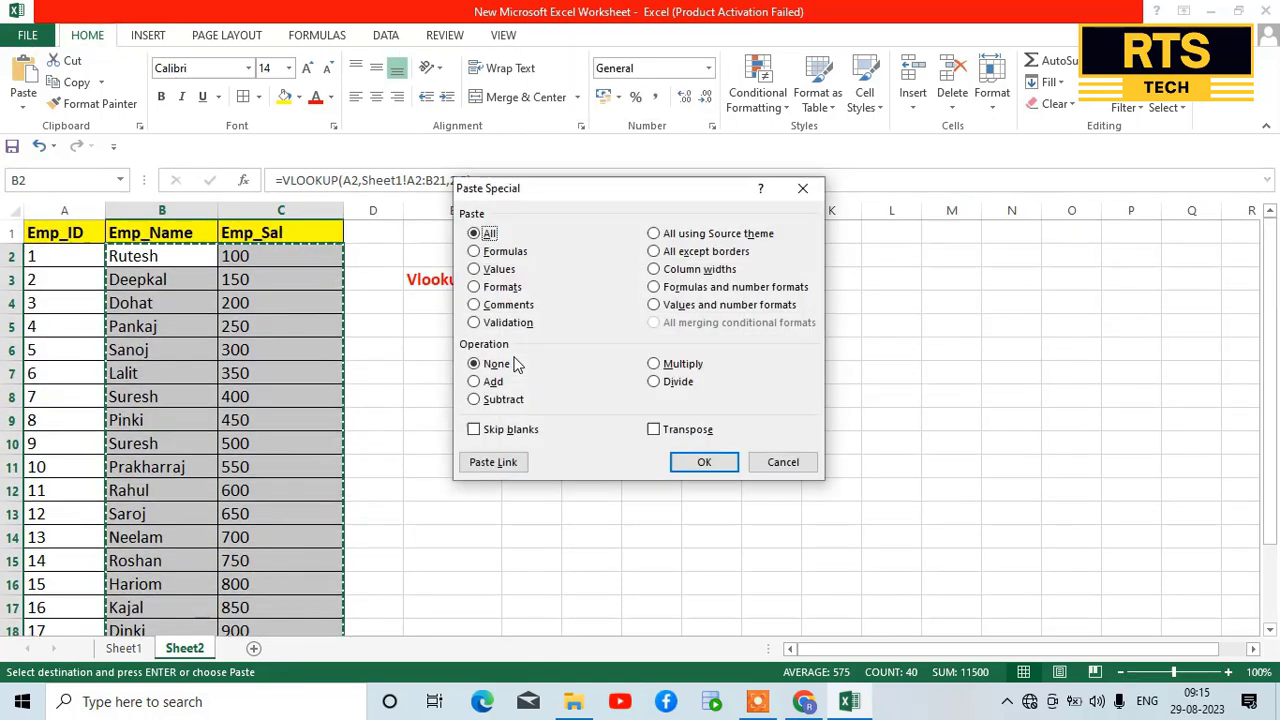
key(v)
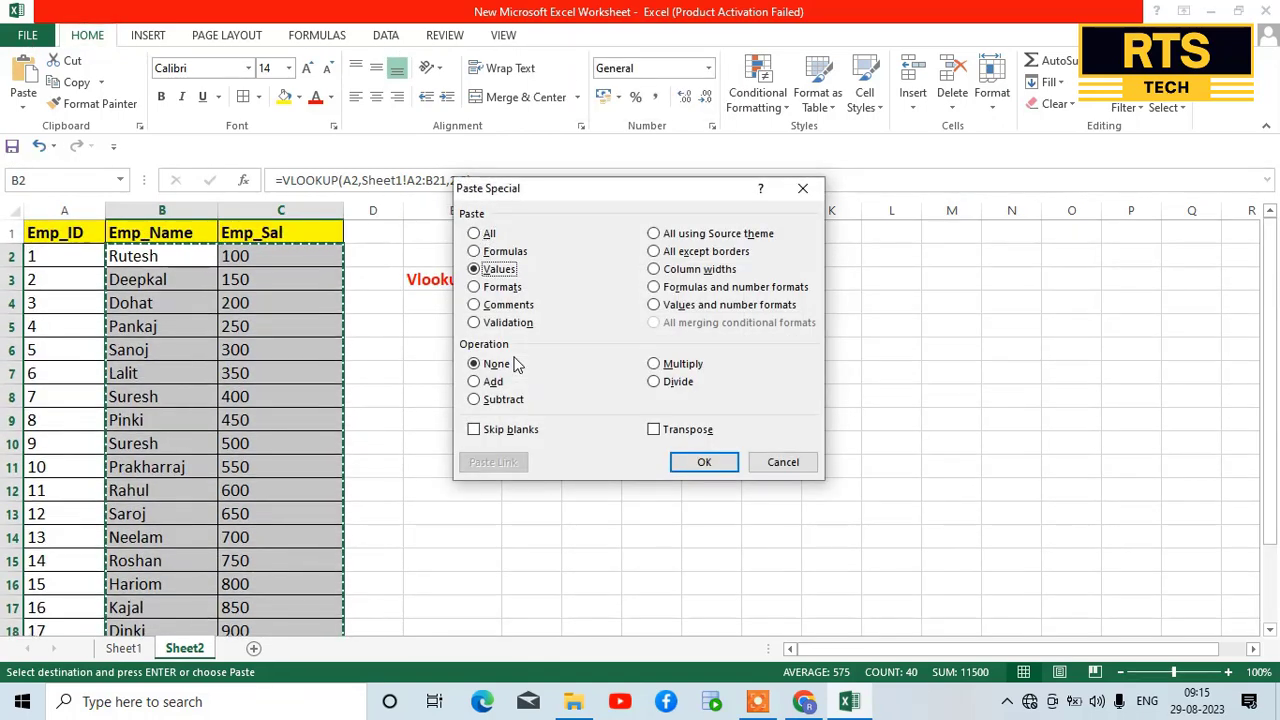
key(Return)
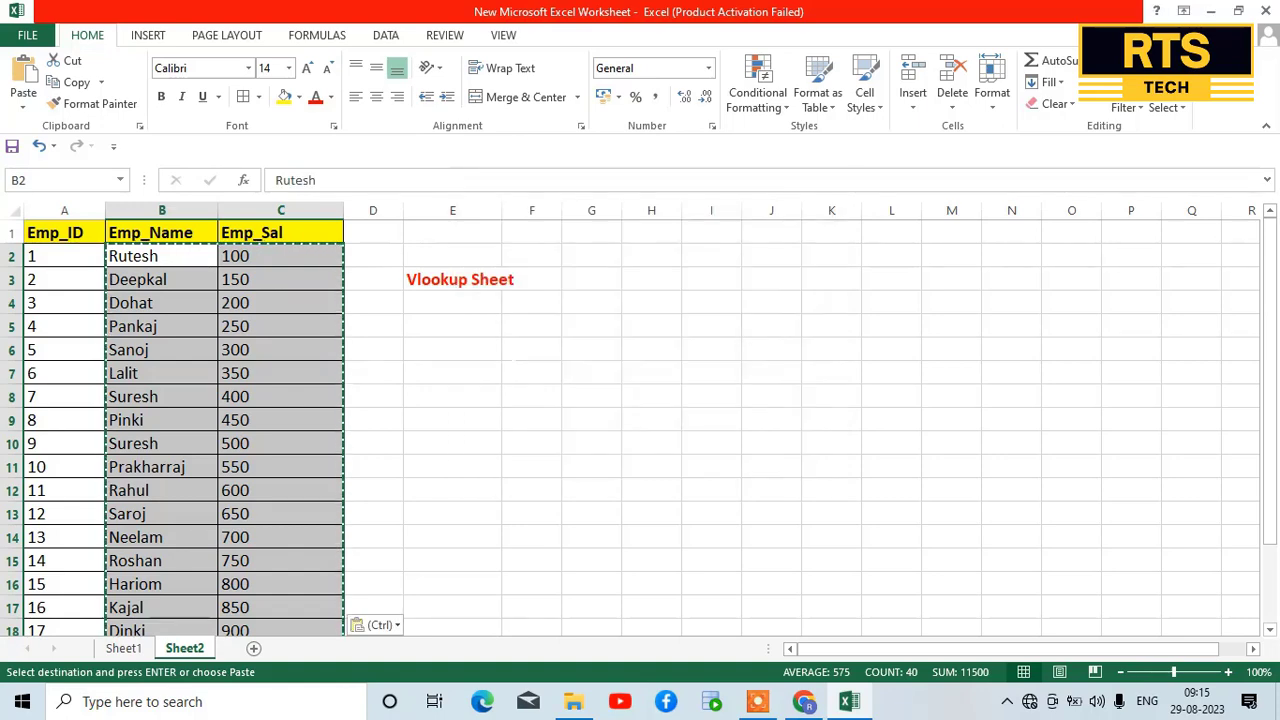
key(Escape)
Step: Check the contents of the name and salary cells B2, C2, B3 and C3 for remaining formulas
click(140, 232)
click(138, 258)
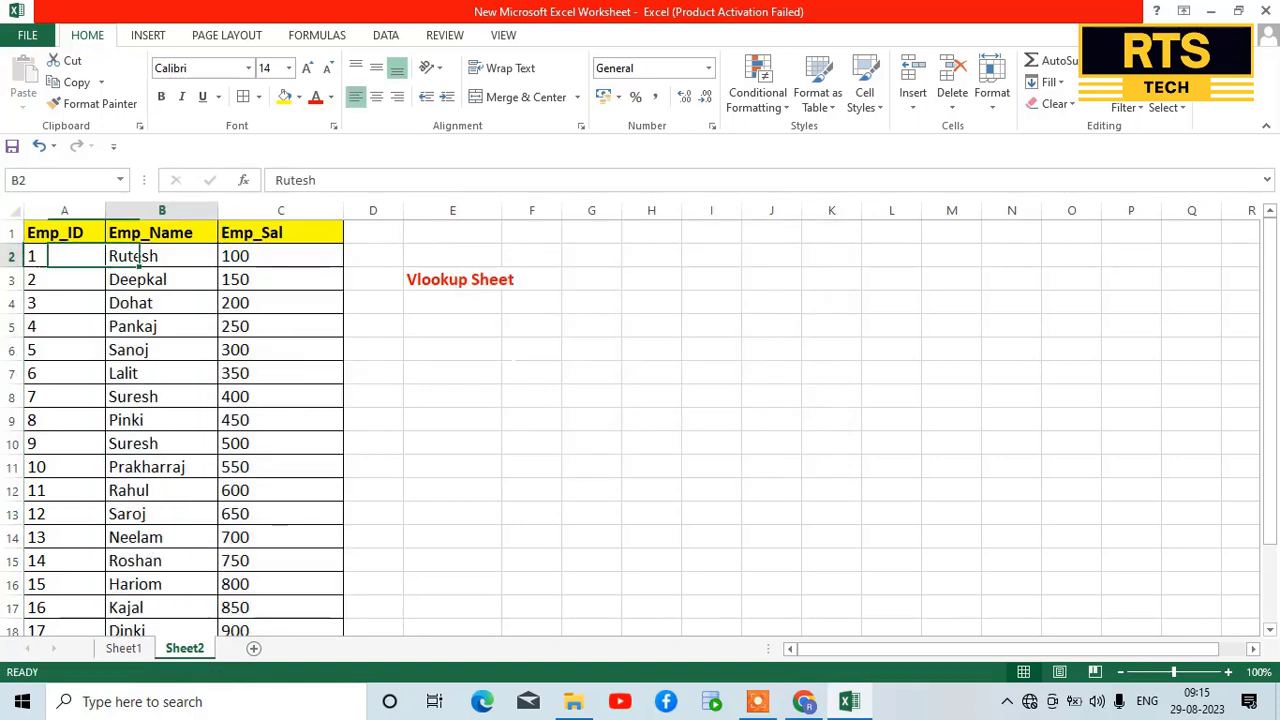
key(F2)
click(280, 256)
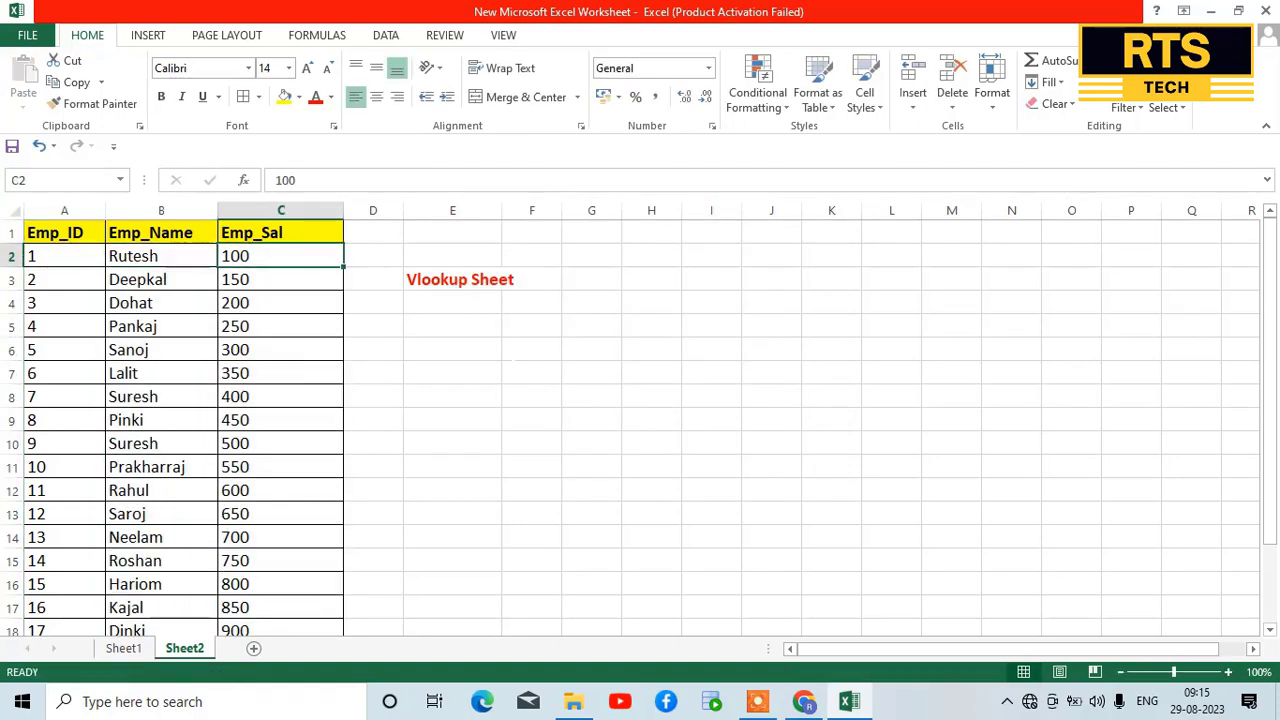
key(F2)
click(160, 256)
click(160, 279)
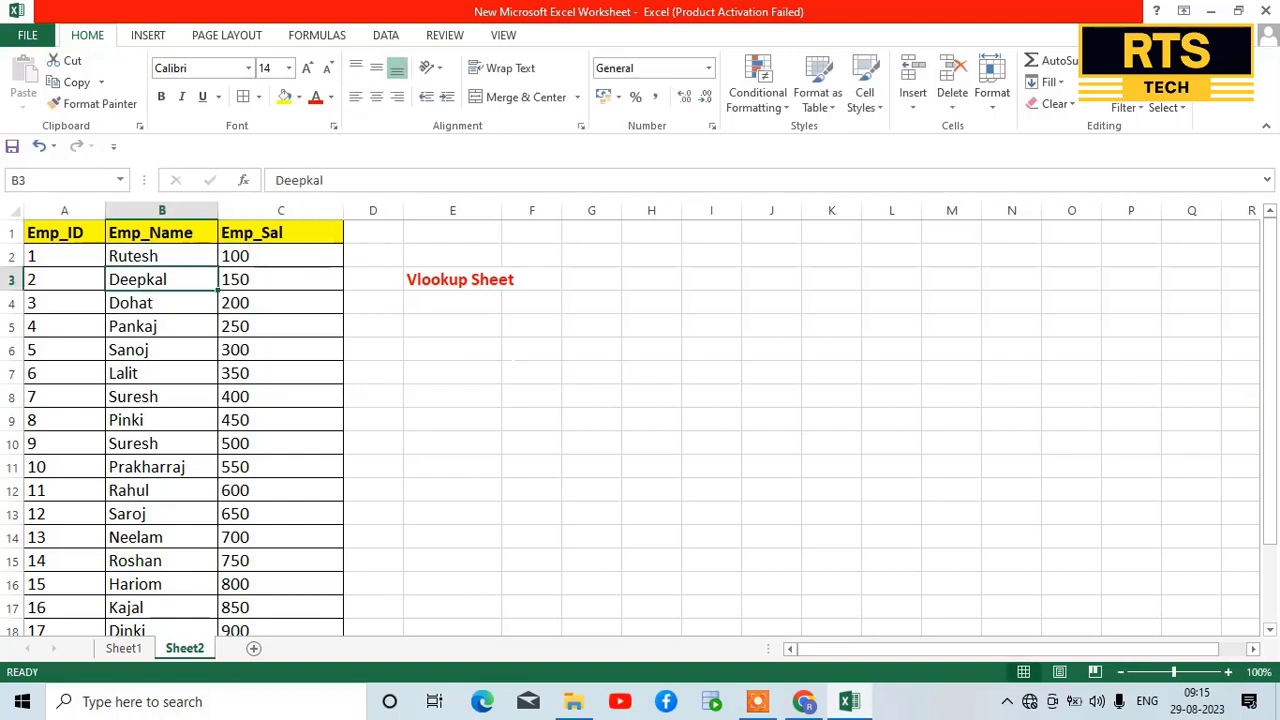
key(F2)
click(280, 279)
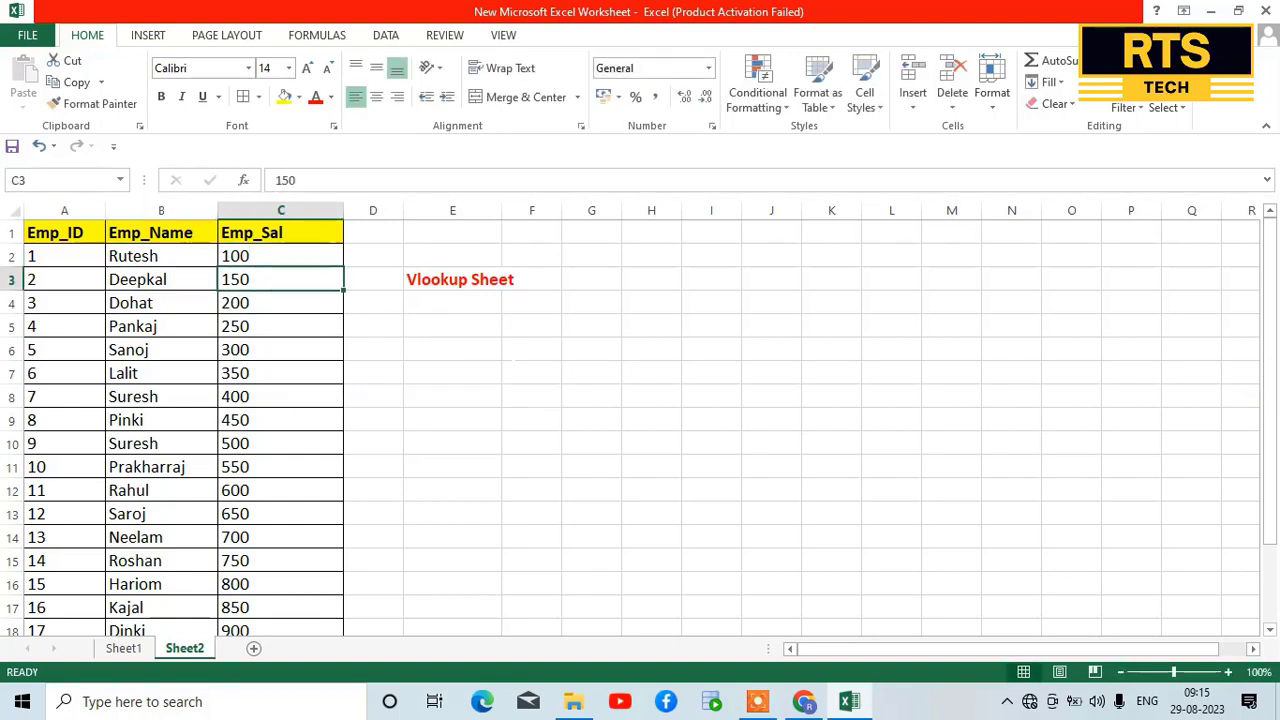
key(F2)
click(161, 279)
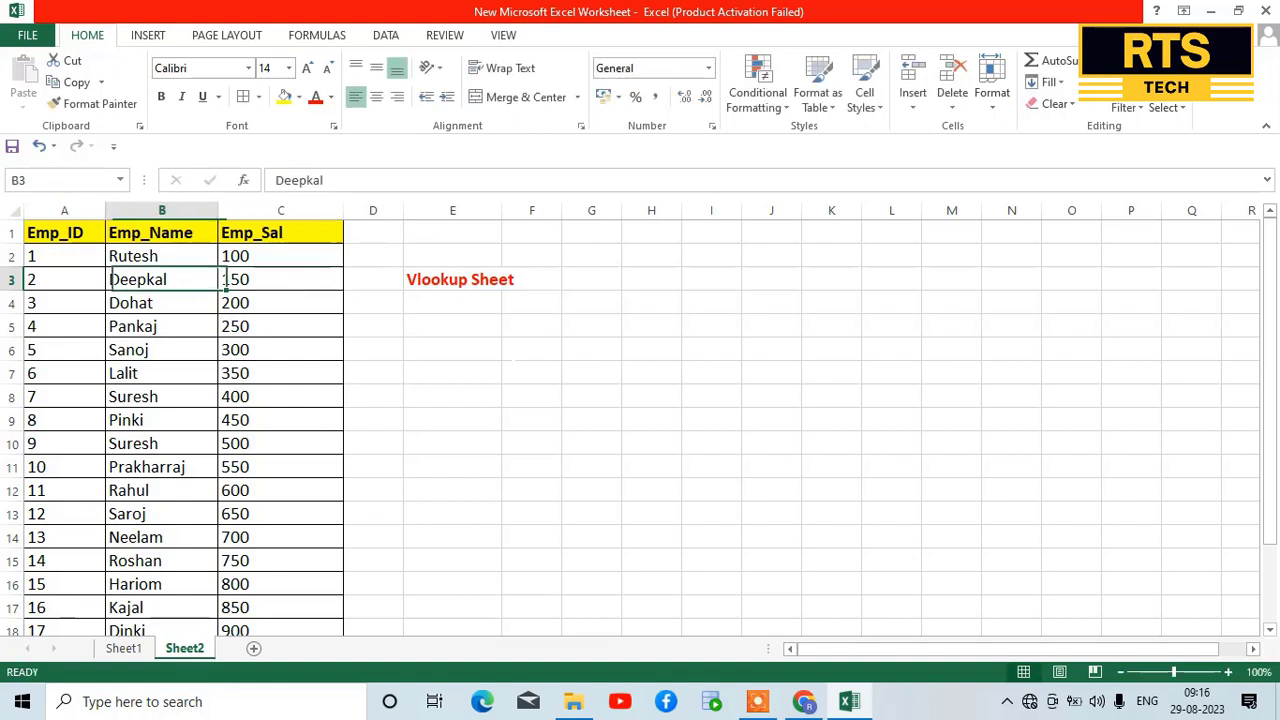
click(64, 279)
click(64, 233)
click(161, 233)
click(64, 233)
click(161, 233)
click(280, 233)
click(161, 233)
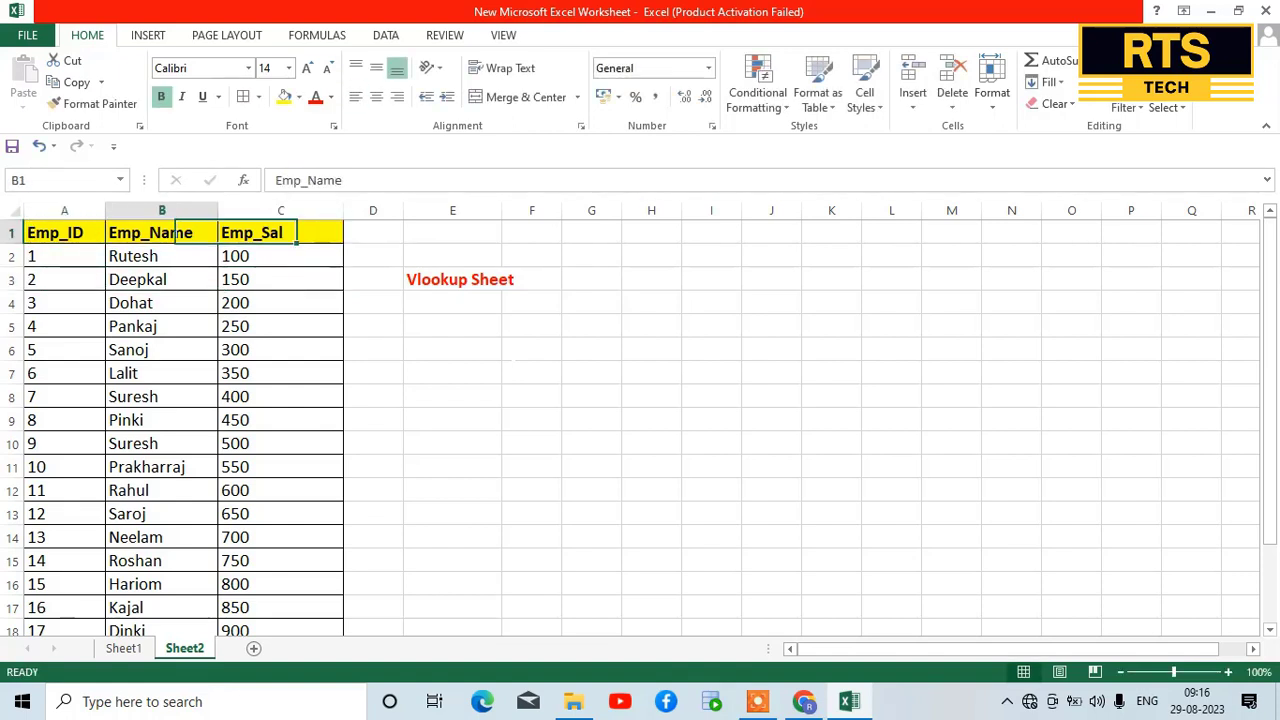
click(64, 233)
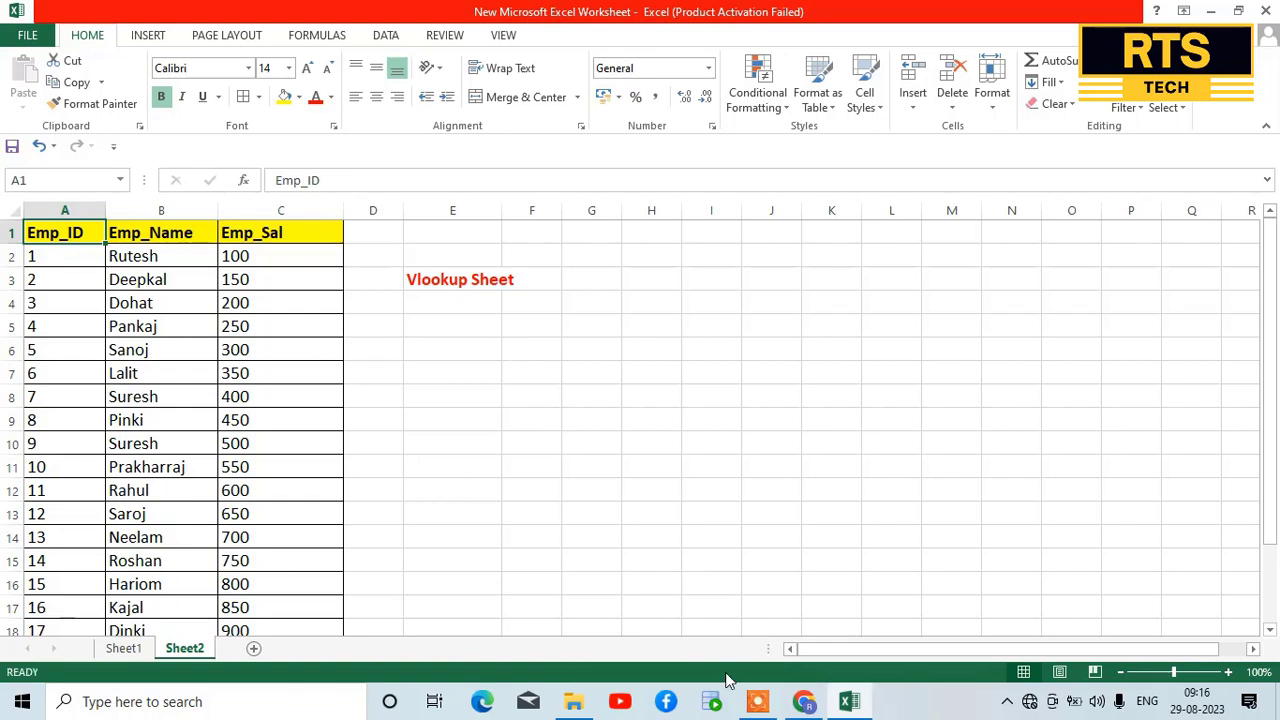
click(757, 702)
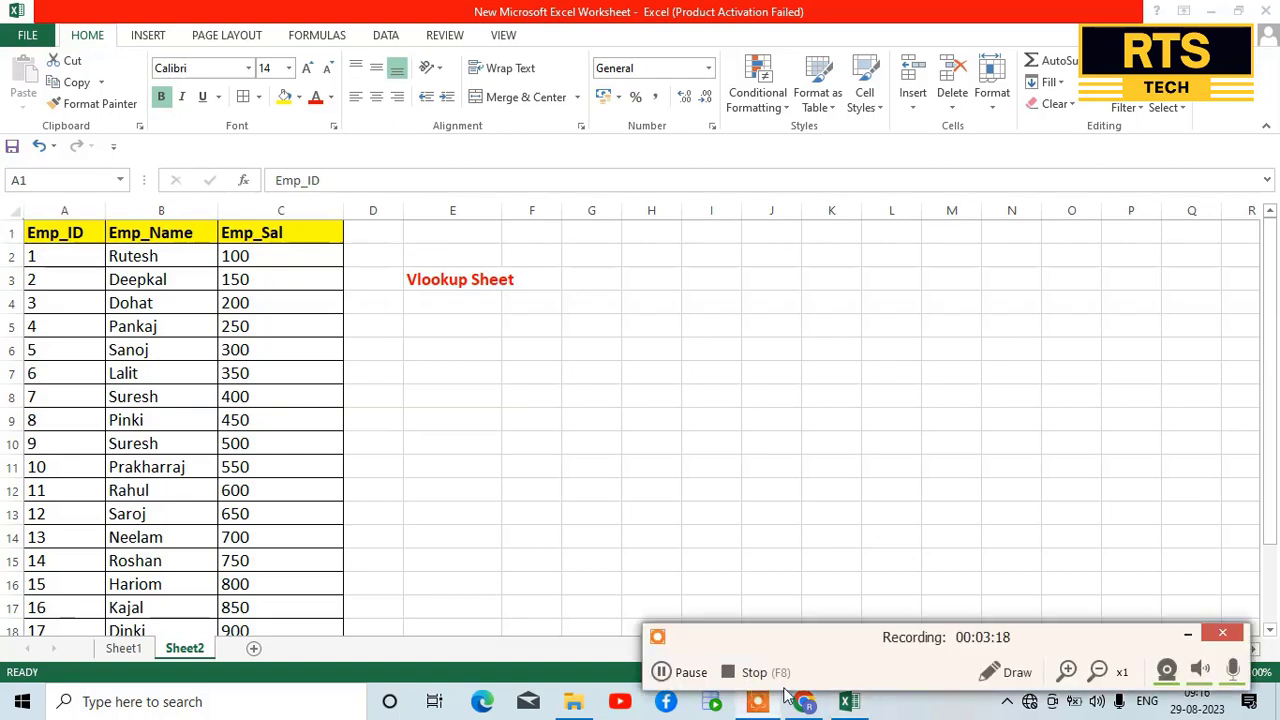